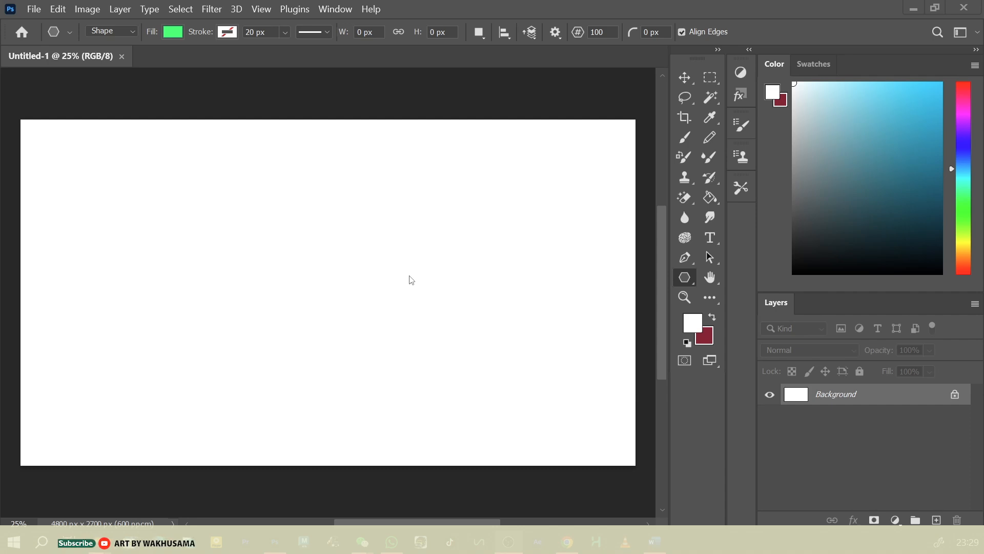
Activate the Rectangle tool in Shape mode and set its fill to a golden yellow
{"action": "mouse_move", "coordinate": [661, 307]}
{"action": "left_mouse_down"}
{"action": "mouse_move", "coordinate": [660, 277]}
{"action": "mouse_move", "coordinate": [659, 295]}
{"action": "left_mouse_up"}
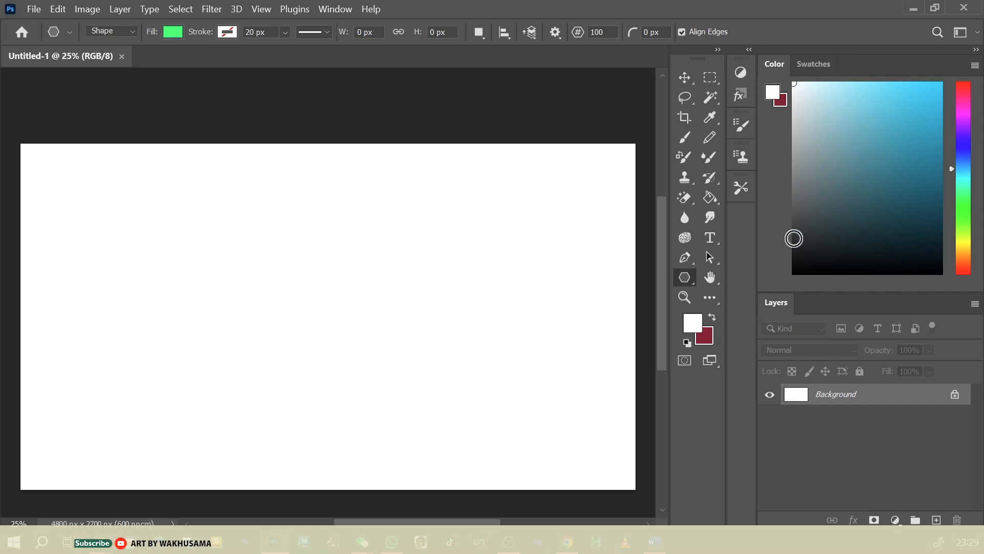
{"action": "right_click", "coordinate": [686, 279]}
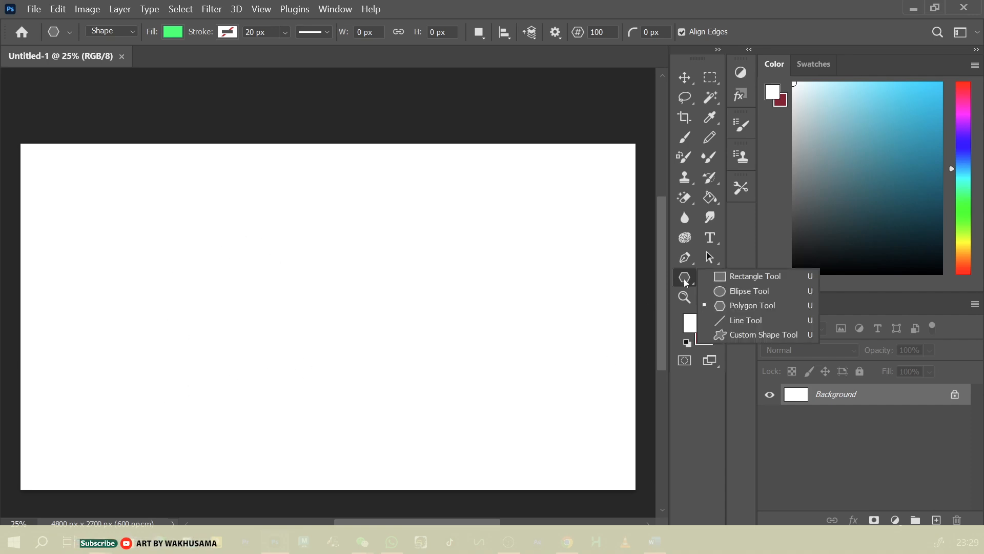
{"action": "left_click", "coordinate": [766, 277]}
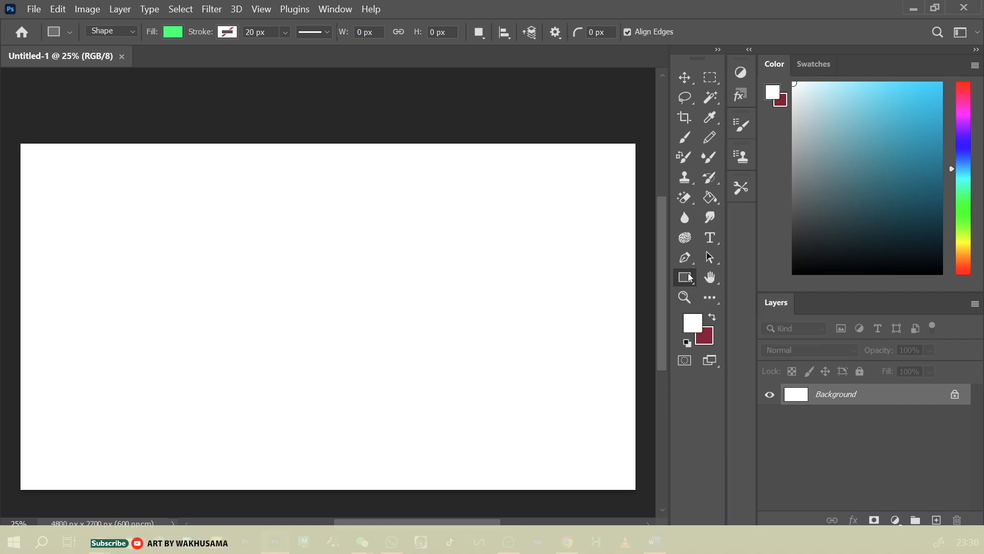
{"action": "left_click", "coordinate": [172, 32]}
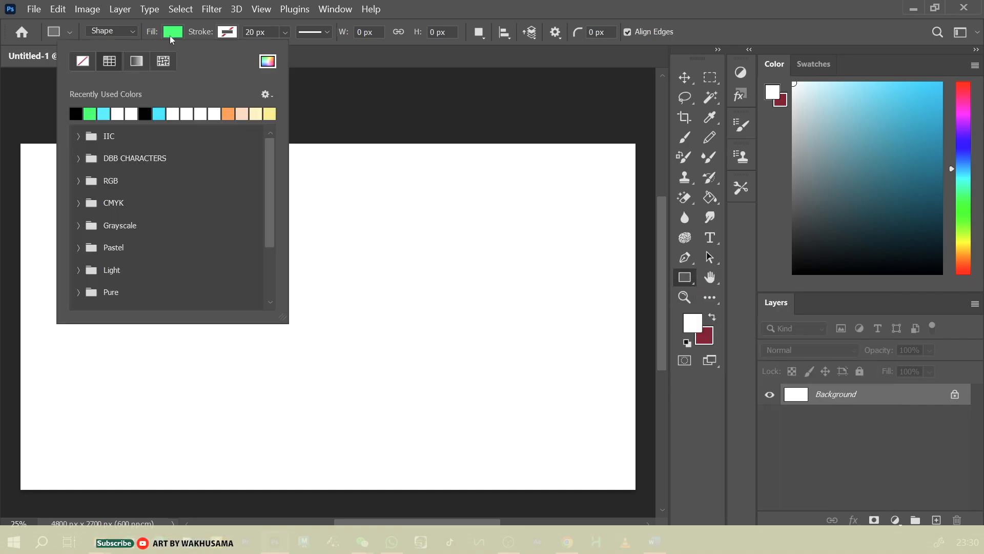
{"action": "left_click", "coordinate": [266, 62]}
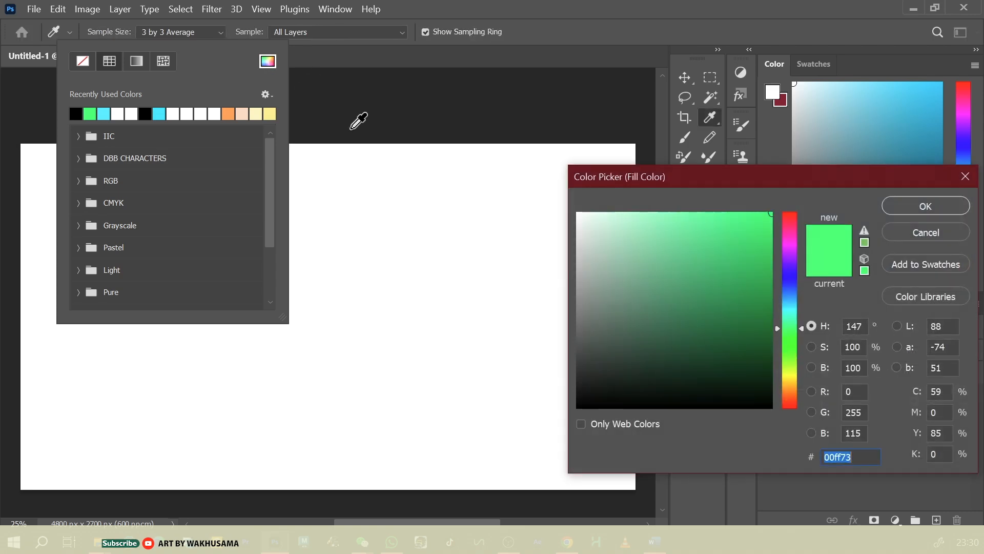
{"action": "left_click", "coordinate": [793, 389]}
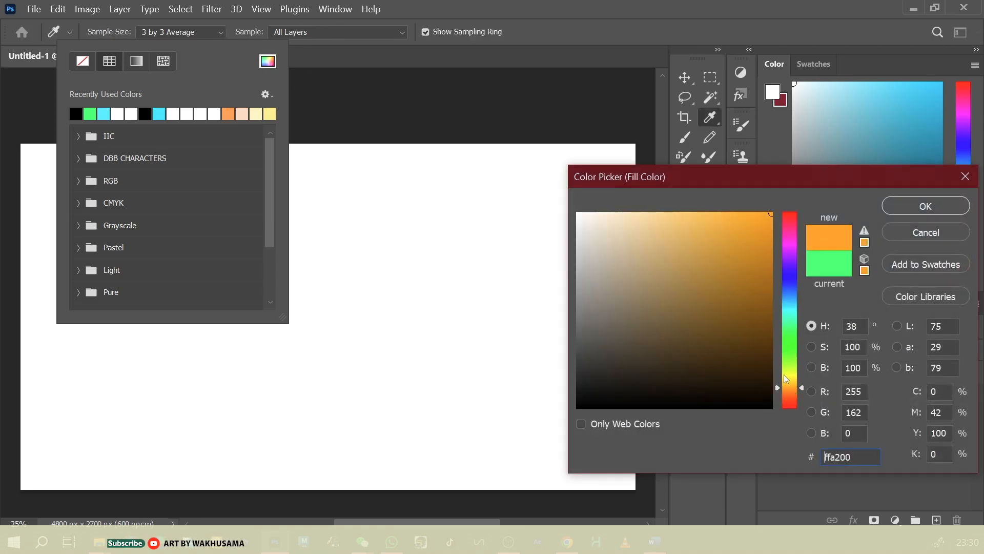
{"action": "left_click", "coordinate": [786, 380]}
{"action": "left_click", "coordinate": [925, 206]}
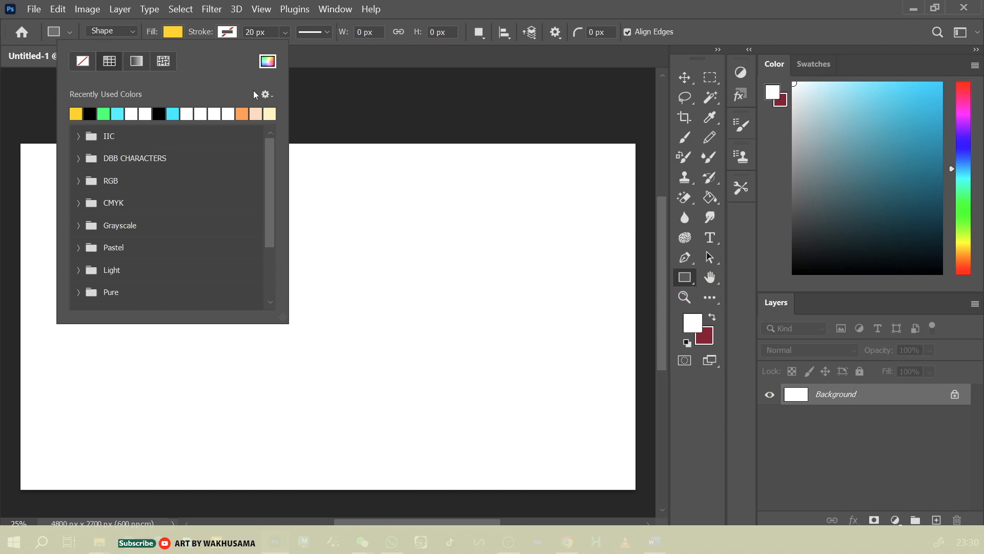
Set the shape's stroke to black with a width of 15 px
{"action": "left_click", "coordinate": [234, 33]}
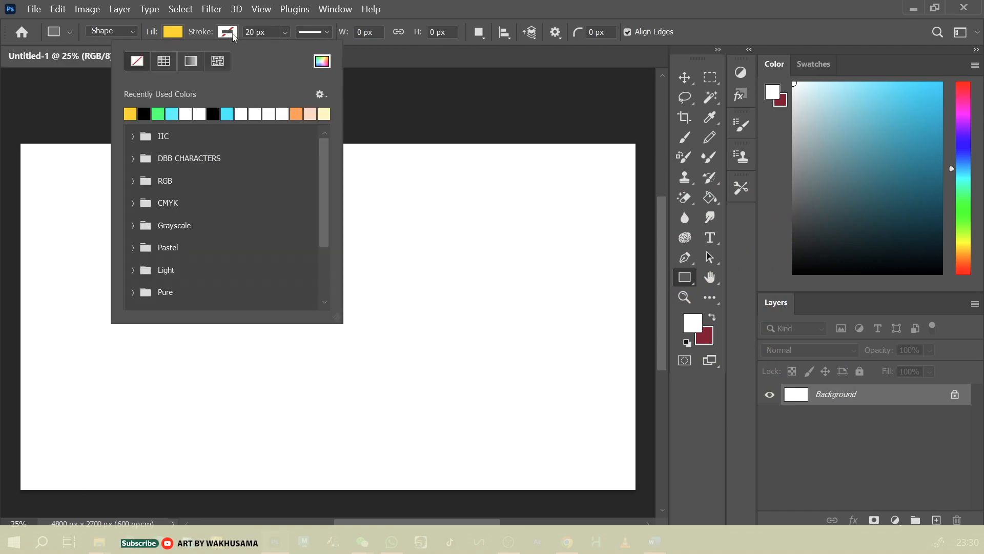
{"action": "left_click", "coordinate": [144, 113]}
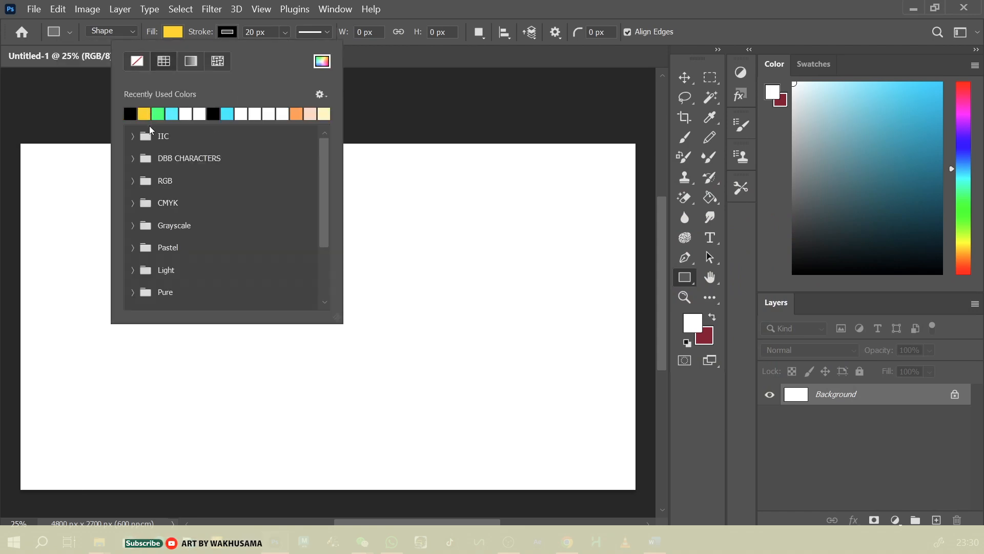
{"action": "left_click", "coordinate": [252, 33]}
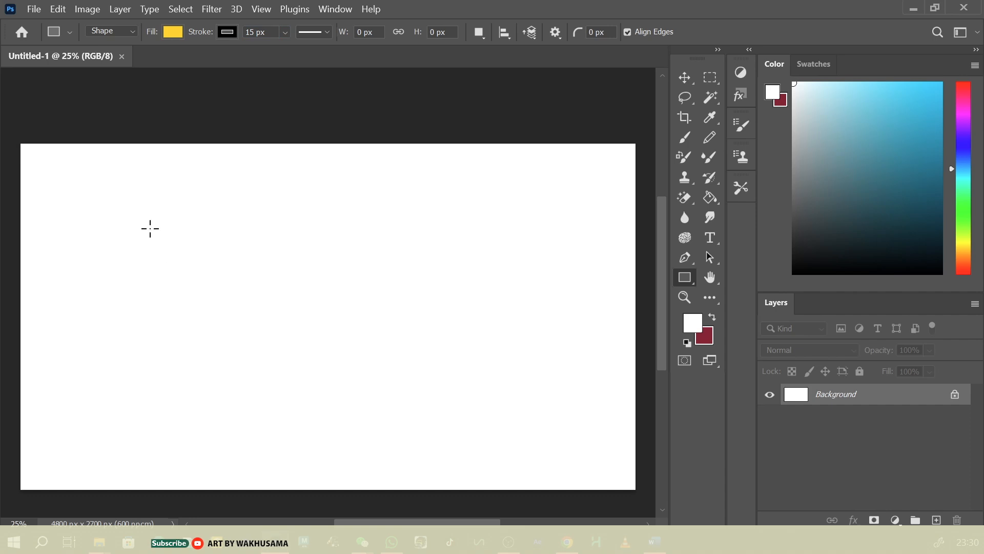
Draw a rectangle about 3327 × 1585 px across the middle of the canvas and round all four of its corners
{"action": "left_click_drag", "start_coordinate": [131, 213], "coordinate": [561, 415]}
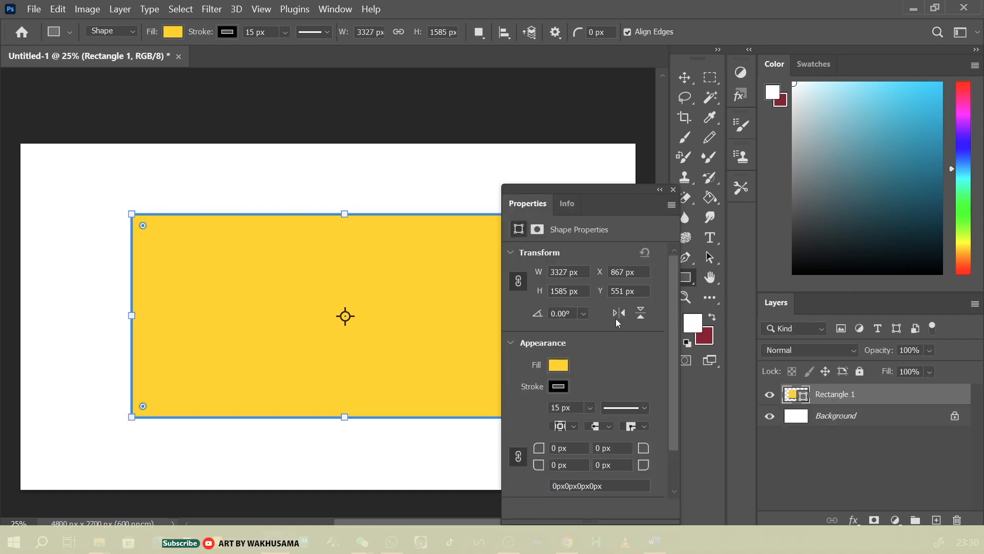
{"action": "left_click", "coordinate": [673, 189]}
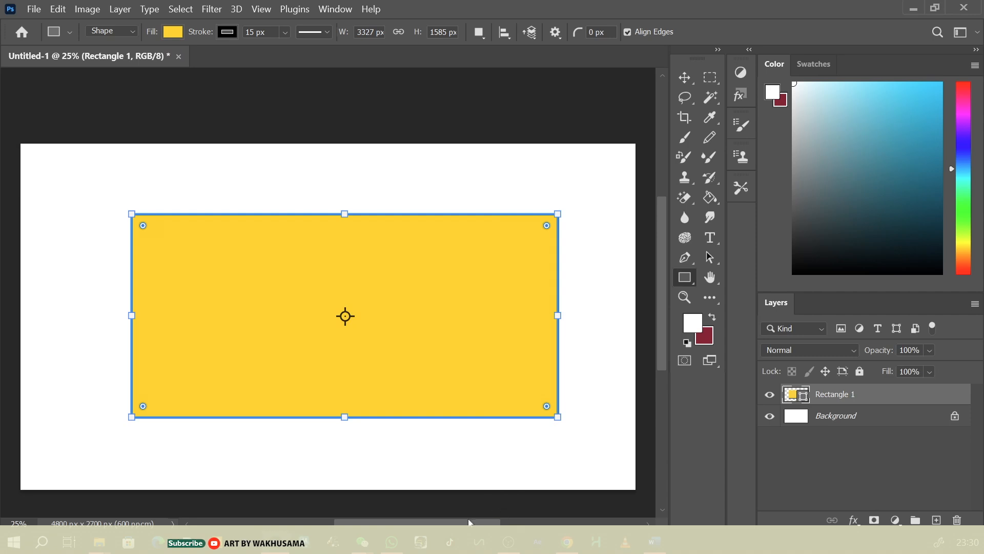
{"action": "left_click_drag", "start_coordinate": [469, 522], "coordinate": [495, 523]}
{"action": "key", "text": "ctrl+plus"}
{"action": "left_click_drag", "start_coordinate": [499, 447], "coordinate": [479, 427]}
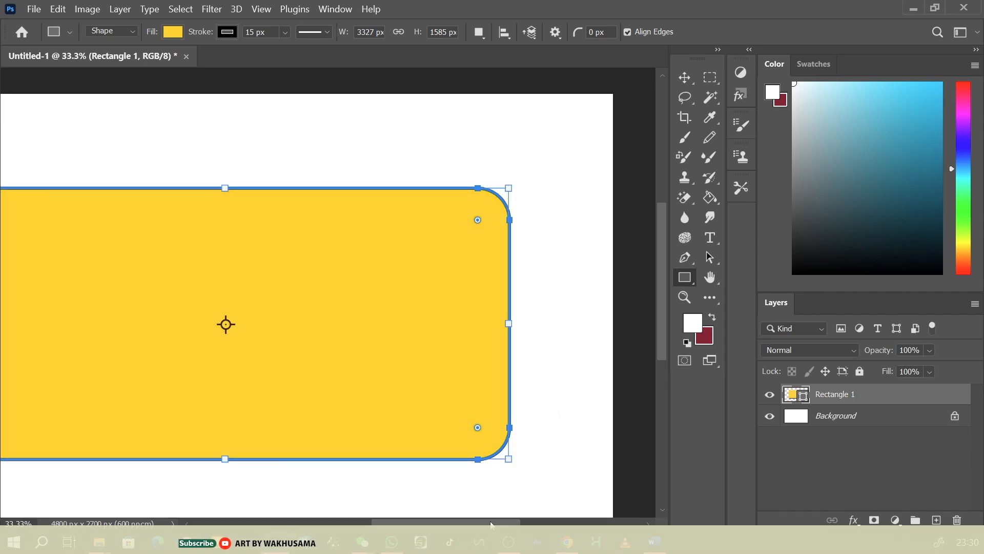
{"action": "left_click_drag", "start_coordinate": [491, 522], "coordinate": [466, 527]}
{"action": "key", "text": "ctrl+minus"}
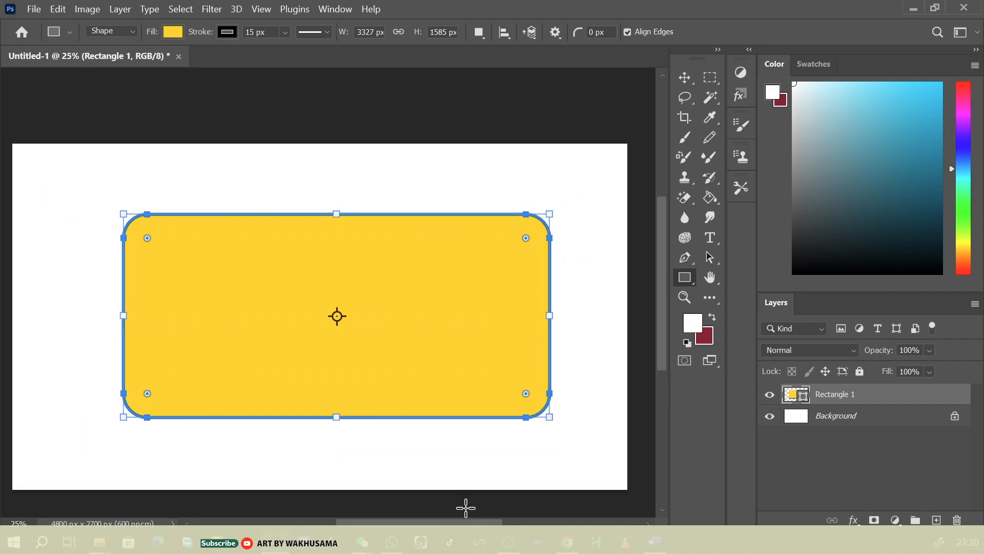
{"action": "key", "text": "ctrl+plus"}
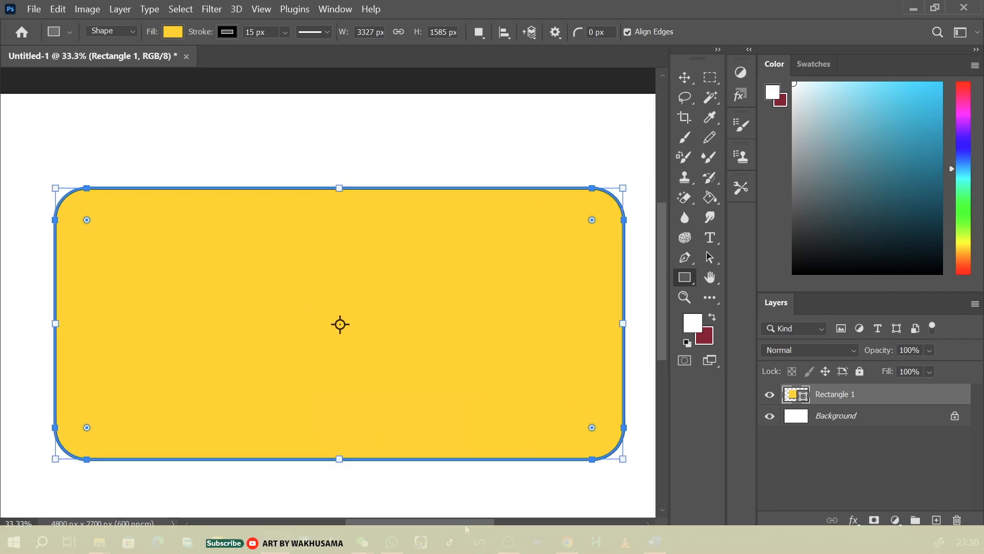
{"action": "left_click_drag", "start_coordinate": [465, 525], "coordinate": [465, 524]}
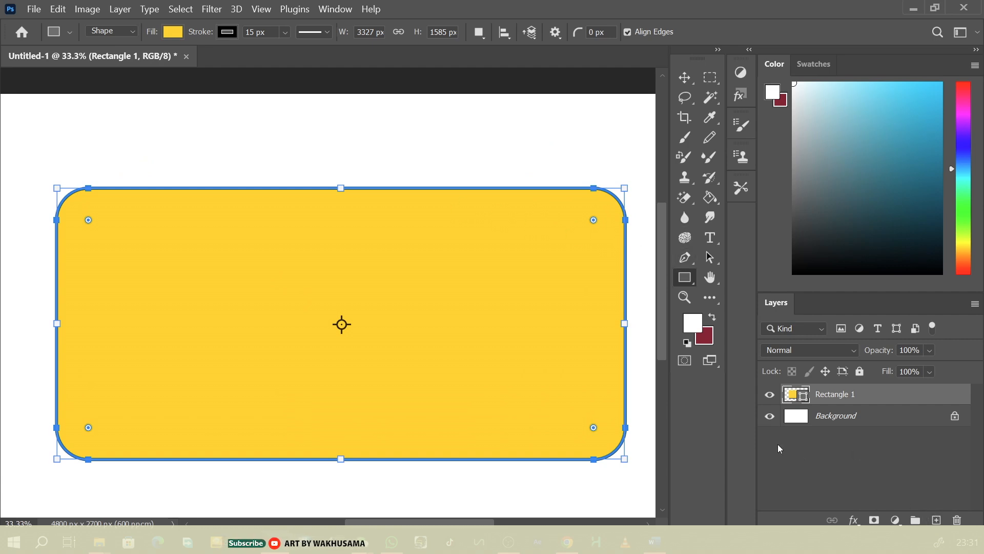
Draw an upright window rectangle about 305 × 585 px near the yellow body's left end and fill it with light cyan blue
{"action": "left_click", "coordinate": [74, 234]}
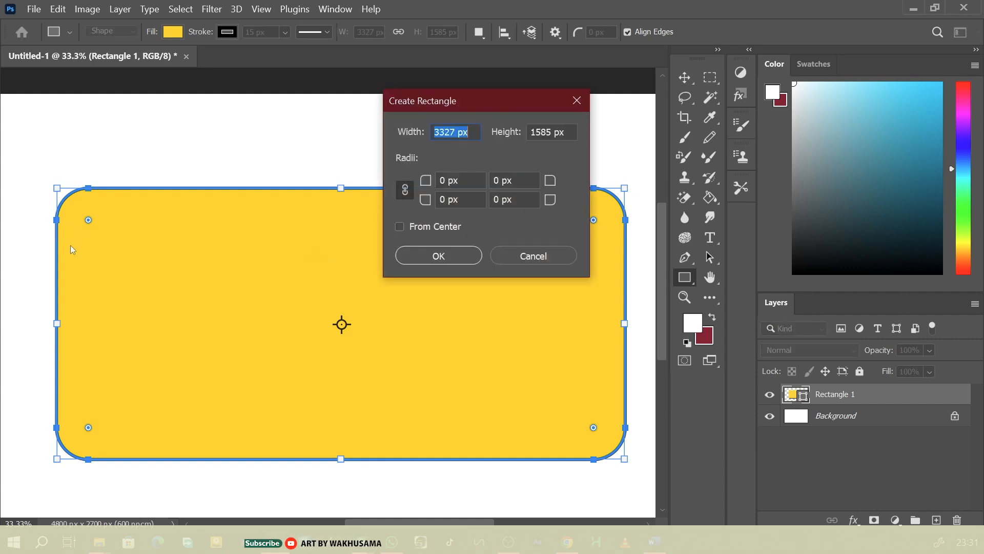
{"action": "left_click", "coordinate": [547, 259]}
{"action": "left_click_drag", "start_coordinate": [84, 249], "coordinate": [138, 351]}
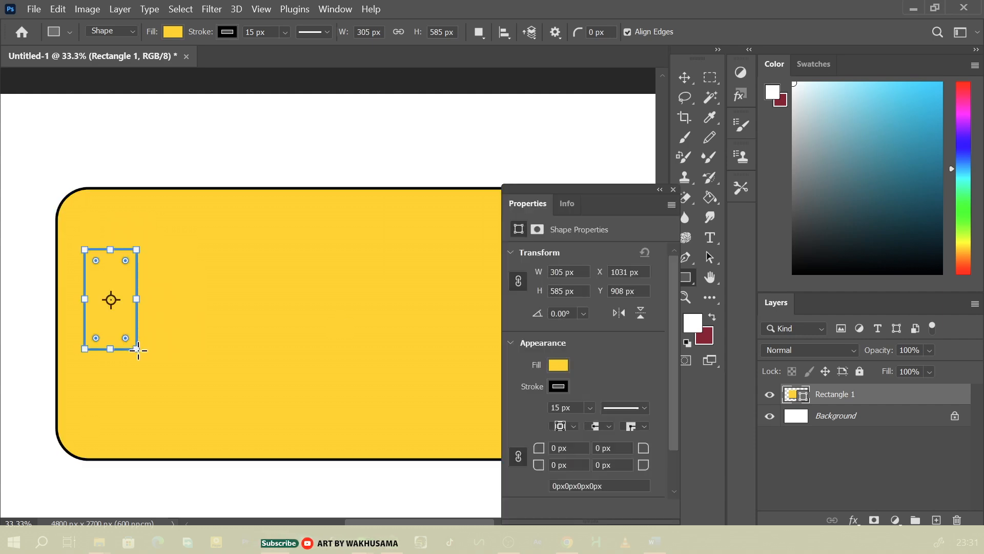
{"action": "left_click", "coordinate": [557, 365]}
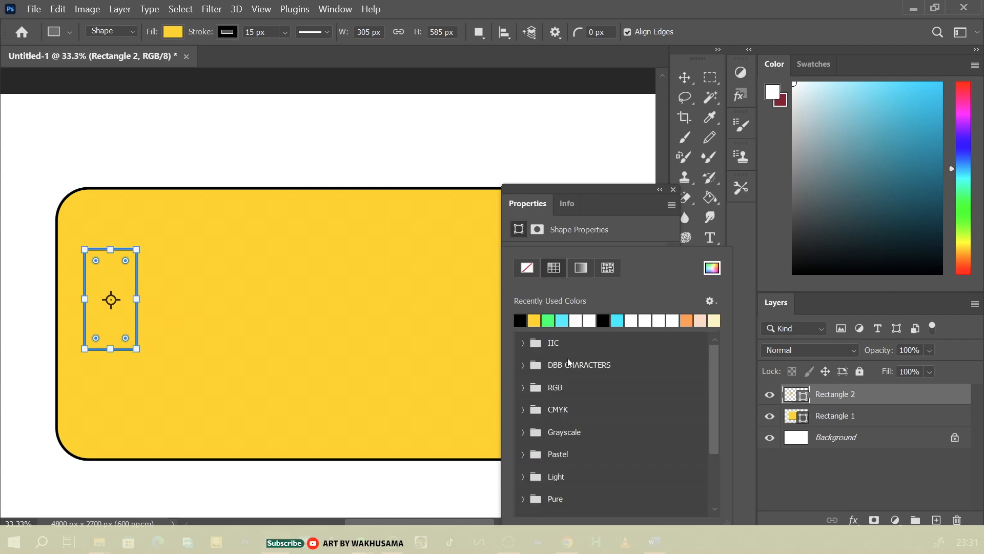
{"action": "left_click", "coordinate": [577, 321]}
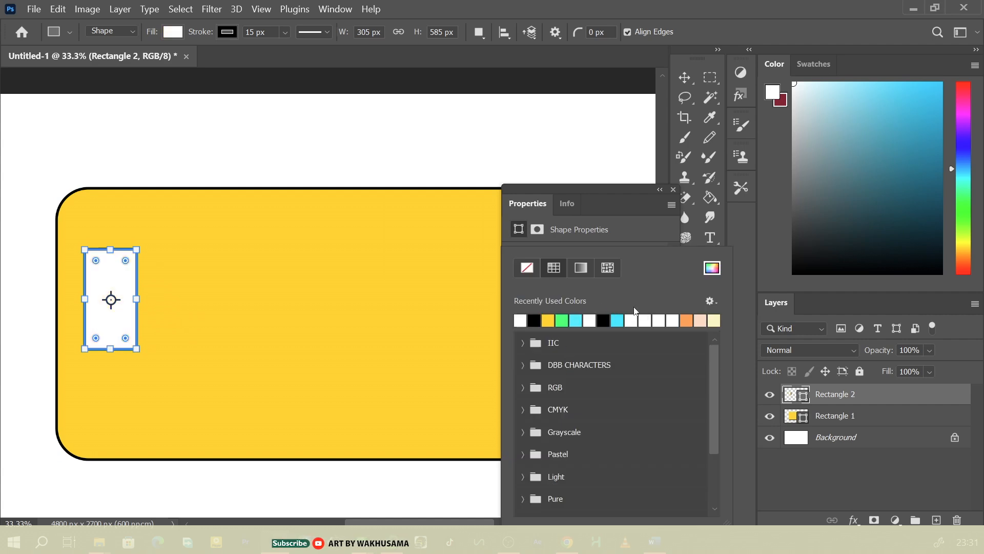
{"action": "left_click", "coordinate": [618, 321]}
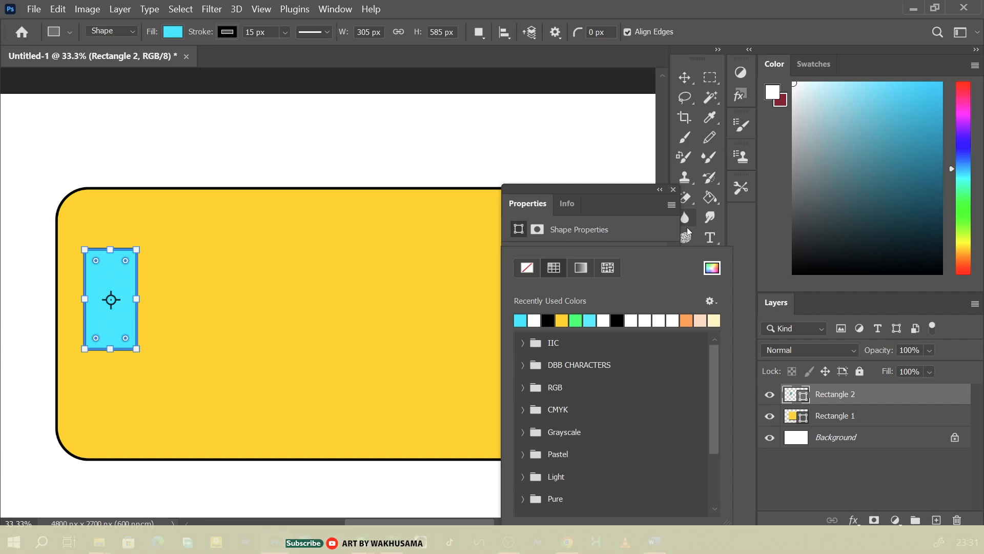
{"action": "left_click", "coordinate": [672, 190]}
Move the blue window rectangle closer to the left edge of the yellow body
{"action": "left_click", "coordinate": [683, 79]}
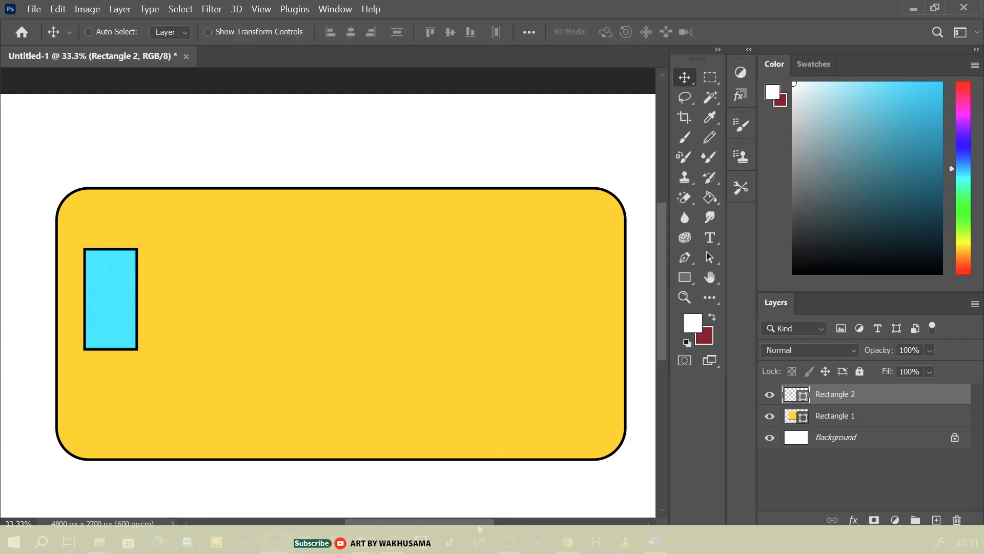
{"action": "left_click_drag", "start_coordinate": [478, 525], "coordinate": [432, 524]}
{"action": "key", "text": "ctrl+plus"}
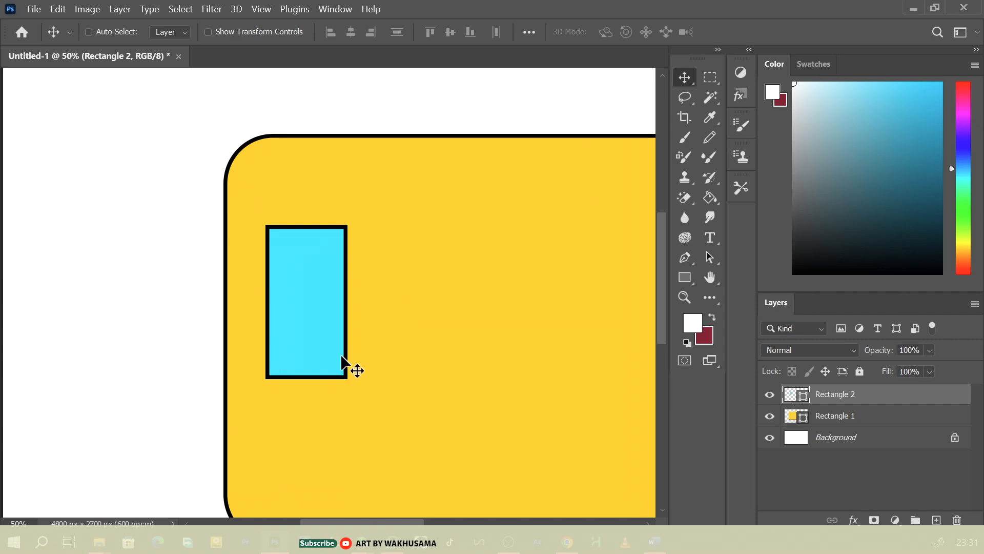
{"action": "mouse_move", "coordinate": [342, 356]}
{"action": "left_mouse_down"}
{"action": "mouse_move", "coordinate": [321, 345]}
{"action": "mouse_move", "coordinate": [324, 354]}
{"action": "left_mouse_up"}
{"action": "key", "text": "ctrl+minus"}
{"action": "key", "text": "ctrl+minus"}
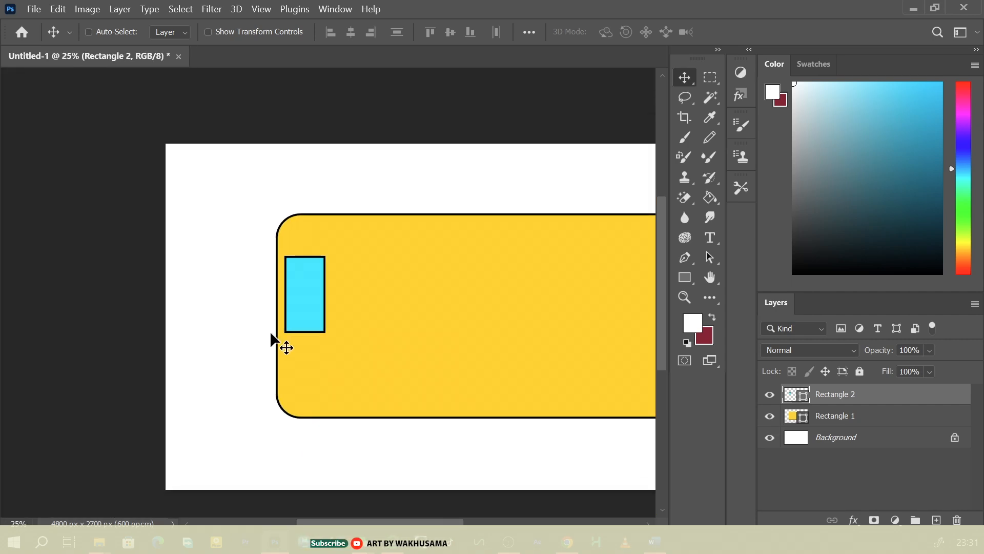
Draw a second, shorter blue window about 335 × 476 px to the right of the first one
{"action": "left_click_drag", "start_coordinate": [416, 523], "coordinate": [440, 523]}
{"action": "key", "text": "u"}
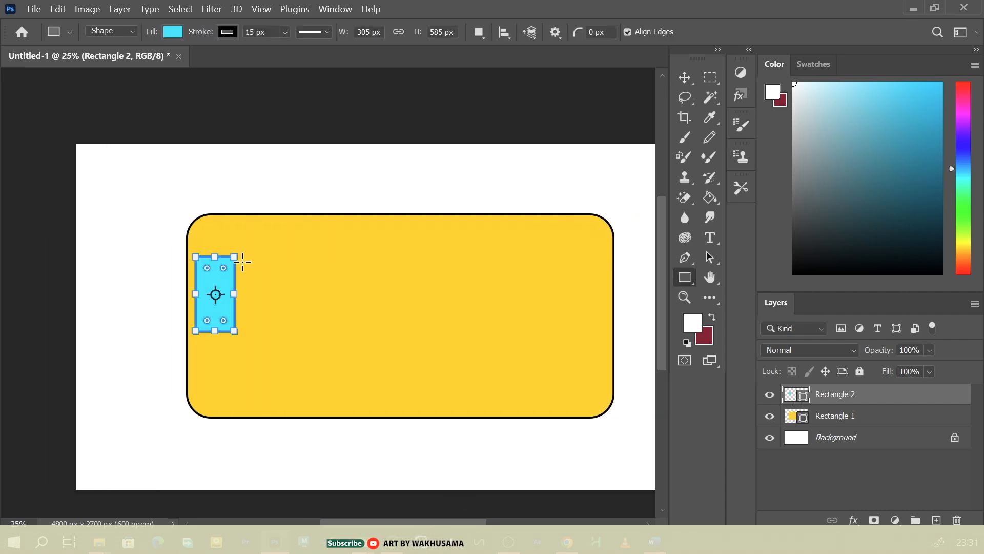
{"action": "left_click_drag", "start_coordinate": [254, 260], "coordinate": [299, 321]}
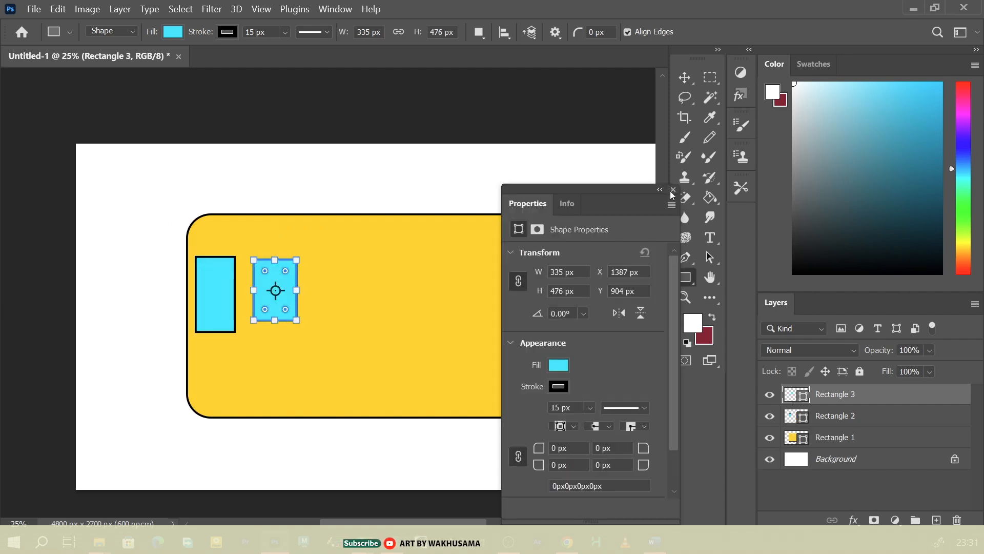
{"action": "left_click", "coordinate": [673, 190]}
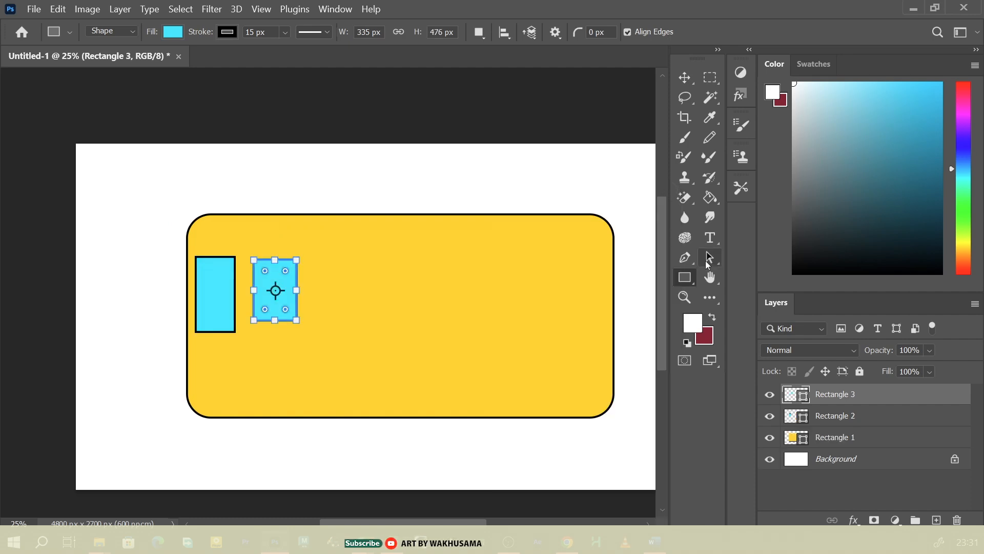
Move the second window closer to the first, aligning their top edges and leaving a small gap between them
{"action": "left_click", "coordinate": [686, 79]}
{"action": "left_click_drag", "start_coordinate": [456, 521], "coordinate": [414, 518]}
{"action": "key", "text": "ctrl+plus"}
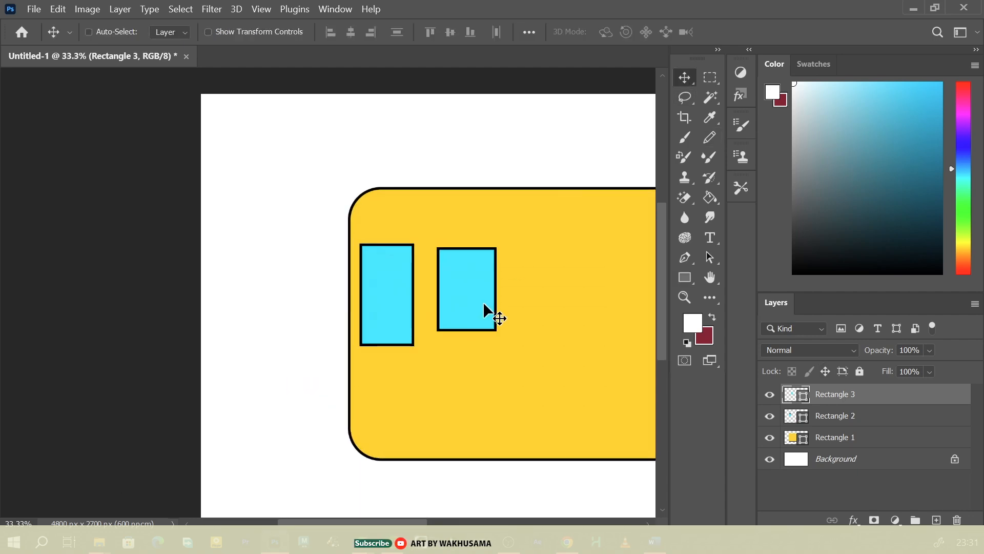
{"action": "left_click_drag", "start_coordinate": [483, 304], "coordinate": [469, 300]}
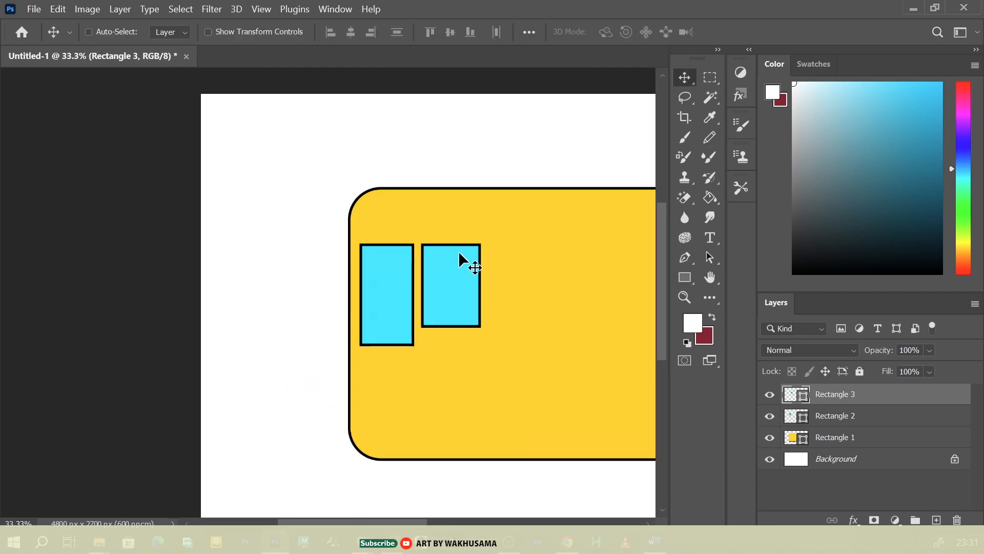
{"action": "left_click_drag", "start_coordinate": [447, 269], "coordinate": [455, 261]}
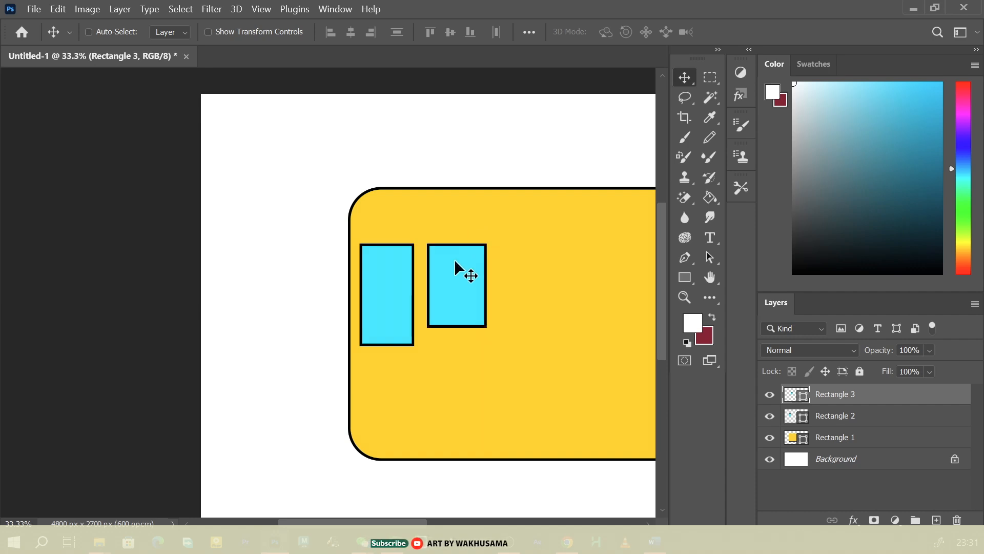
Duplicate the shorter window three times and place the copies in an evenly spaced row to its right
{"action": "left_click_drag", "start_coordinate": [404, 523], "coordinate": [455, 523]}
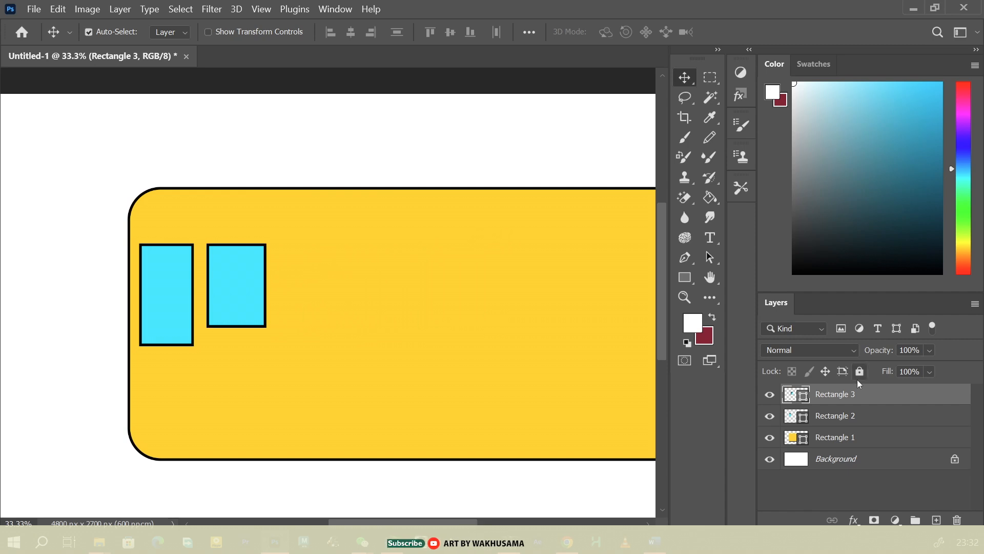
{"action": "key", "text": "ctrl+j"}
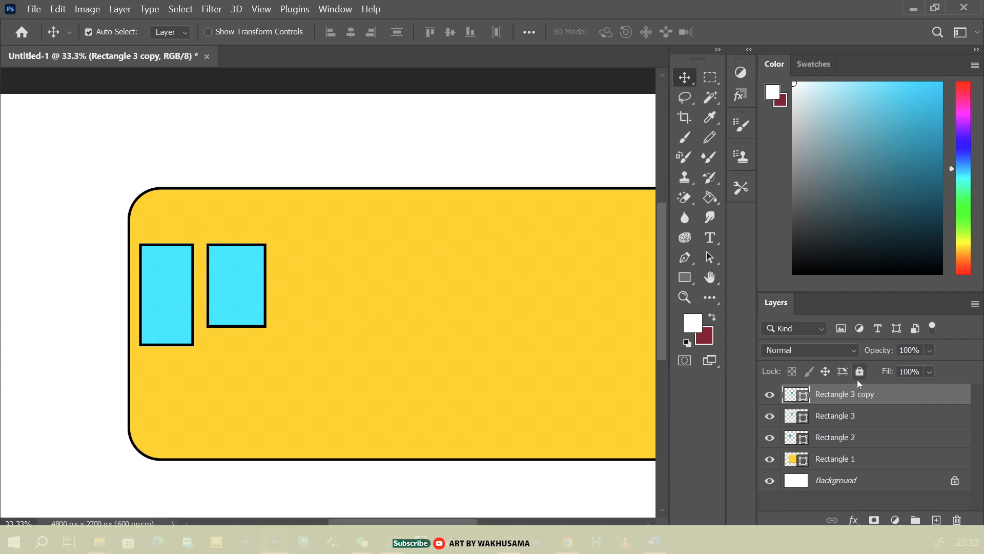
{"action": "left_click_drag", "start_coordinate": [263, 323], "coordinate": [334, 325]}
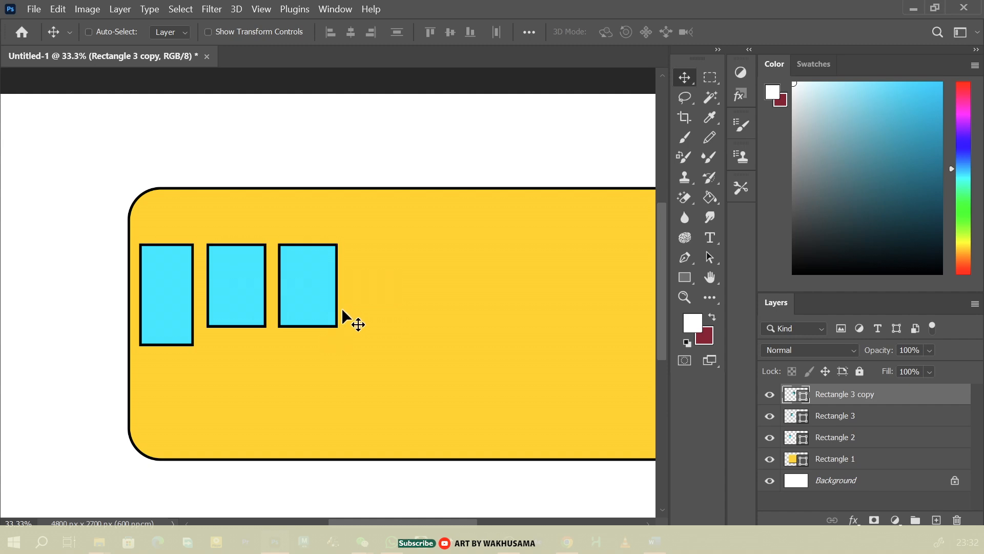
{"action": "key", "text": "ctrl+j"}
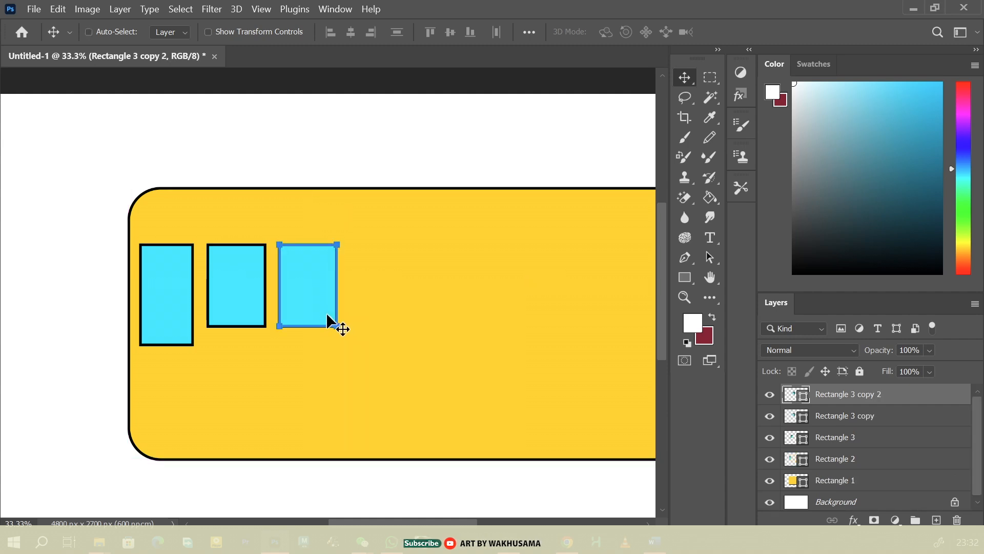
{"action": "left_click_drag", "start_coordinate": [327, 316], "coordinate": [499, 324]}
{"action": "key", "text": "ctrl+j"}
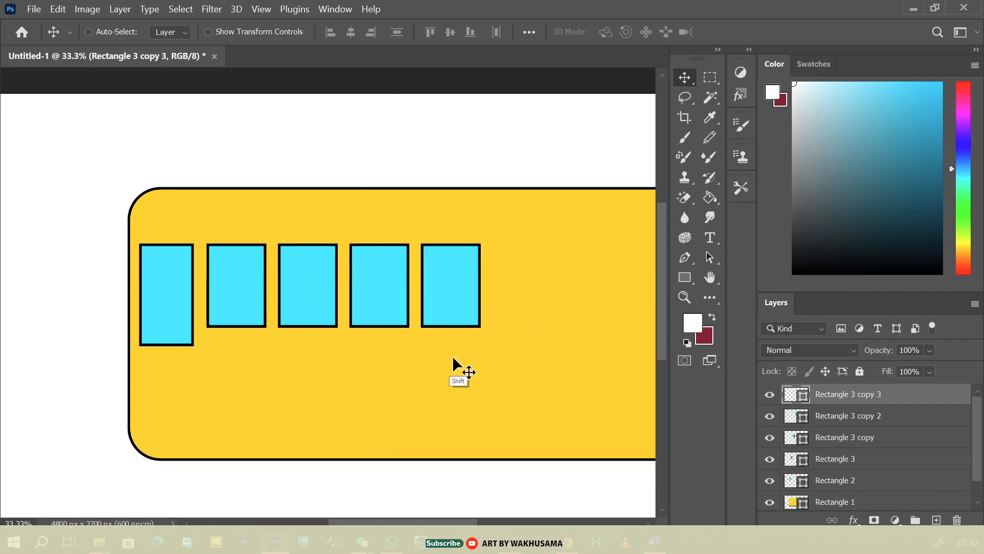
Duplicate the last short window three more times, extending the evenly spaced row to the right end of the yellow body
{"action": "scroll", "coordinate": [452, 475], "scroll_direction": "right", "scroll_amount": 5}
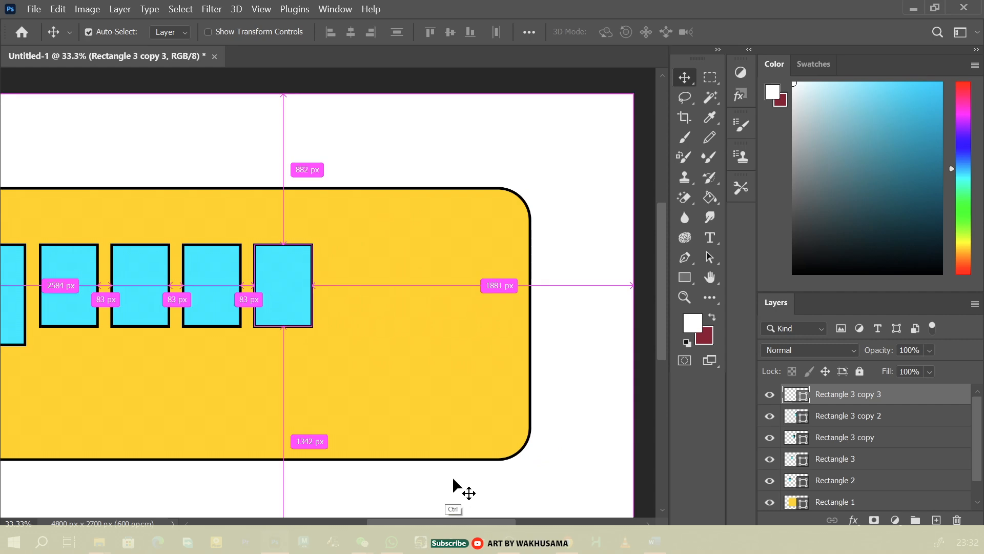
{"action": "key", "text": "ctrl+j"}
{"action": "left_click_drag", "start_coordinate": [317, 318], "coordinate": [503, 312]}
{"action": "key", "text": "ctrl+j"}
{"action": "key", "text": "ctrl+j"}
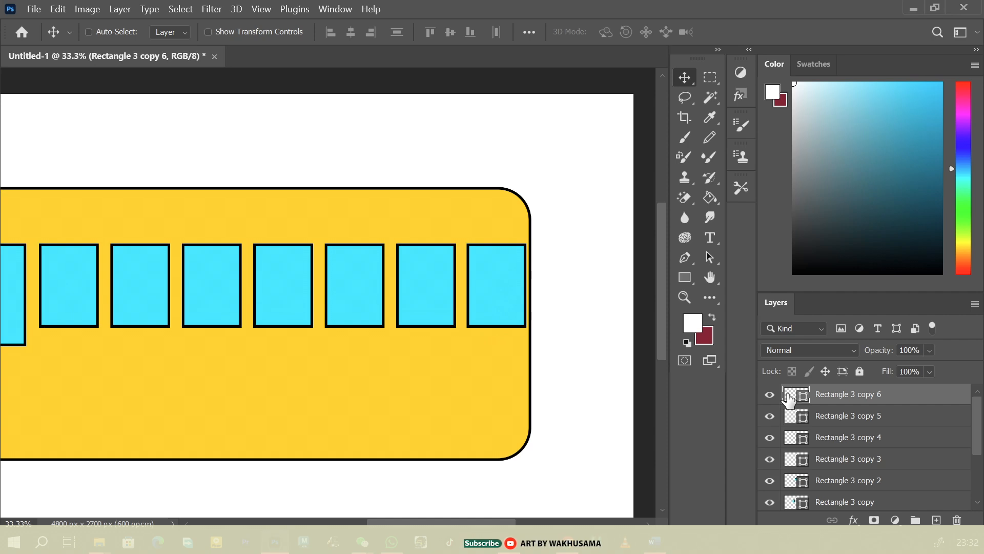
Narrow the rightmost window to 92% of its width from its right side, widening its gap to the body's edge
{"action": "key", "text": "ctrl+plus"}
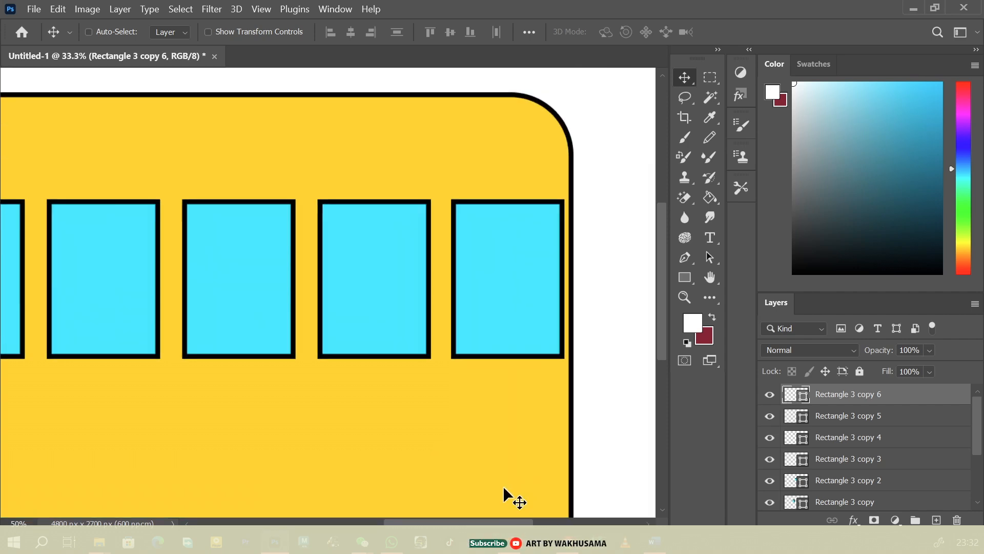
{"action": "key", "text": "ctrl+plus"}
{"action": "key", "text": "ctrl+plus"}
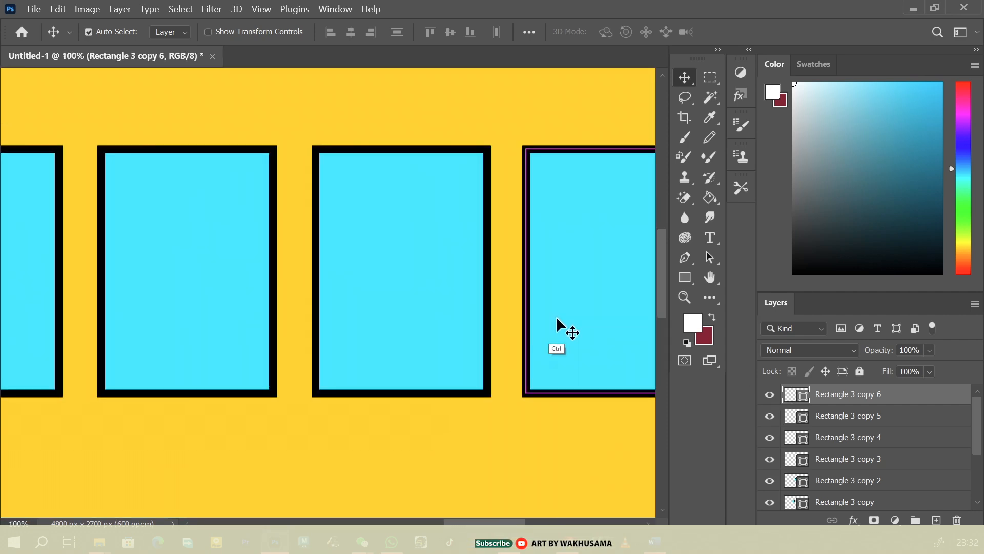
{"action": "key", "text": "ctrl+t"}
{"action": "scroll", "coordinate": [487, 477], "scroll_direction": "right", "scroll_amount": 3}
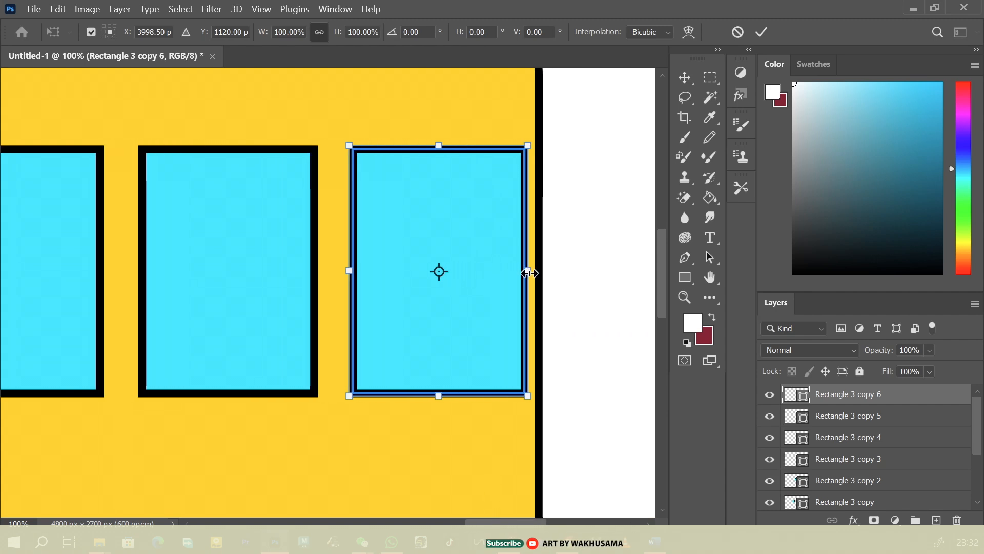
{"action": "mouse_move", "coordinate": [529, 273]}
{"action": "left_mouse_down"}
{"action": "mouse_move", "coordinate": [500, 275]}
{"action": "mouse_move", "coordinate": [513, 271]}
{"action": "left_mouse_up"}
{"action": "key", "text": "ctrl+z"}
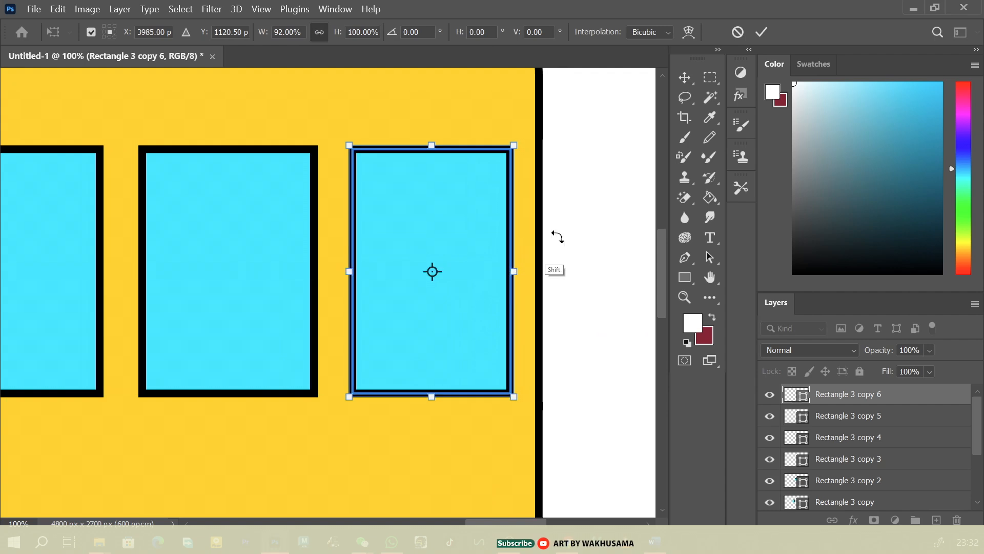
{"action": "key", "text": "Return"}
Draw an ellipse about 623 × 639 px over the lower left edge of the yellow body as a wheel
{"action": "key", "text": "ctrl+minus"}
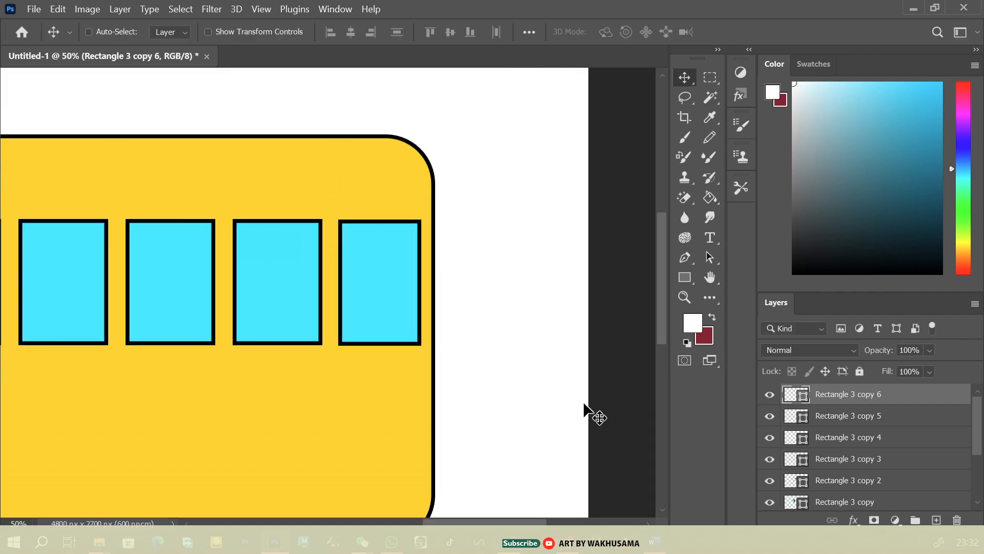
{"action": "key", "text": "ctrl+minus"}
{"action": "scroll", "coordinate": [533, 502], "scroll_direction": "left", "scroll_amount": 5}
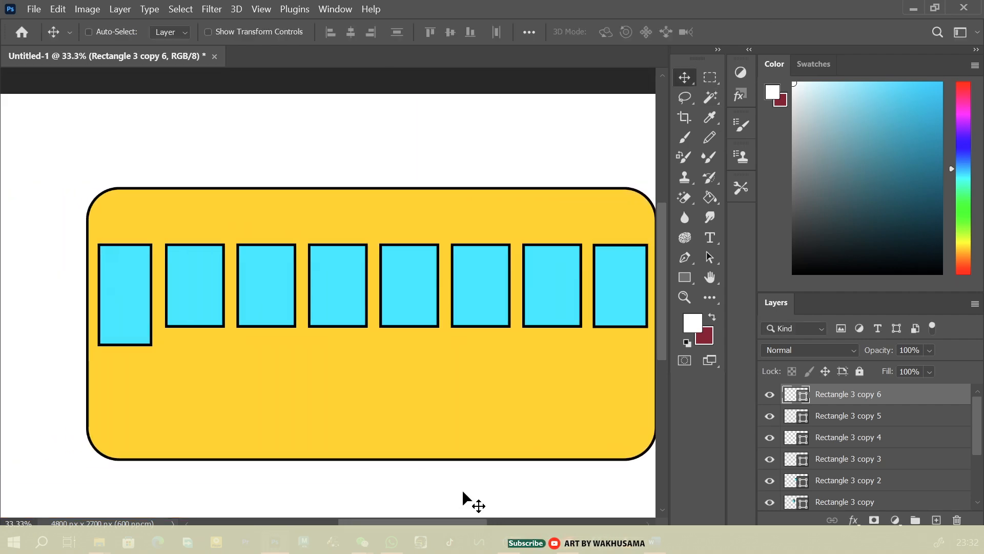
{"action": "key", "text": "ctrl+minus"}
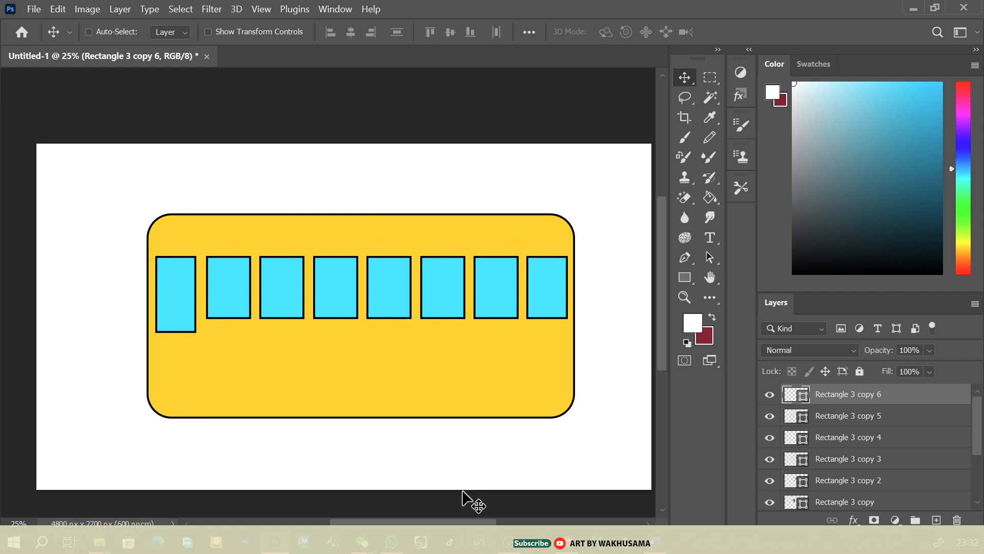
{"action": "scroll", "coordinate": [661, 297], "scroll_direction": "down", "scroll_amount": 2}
{"action": "left_click", "coordinate": [685, 277]}
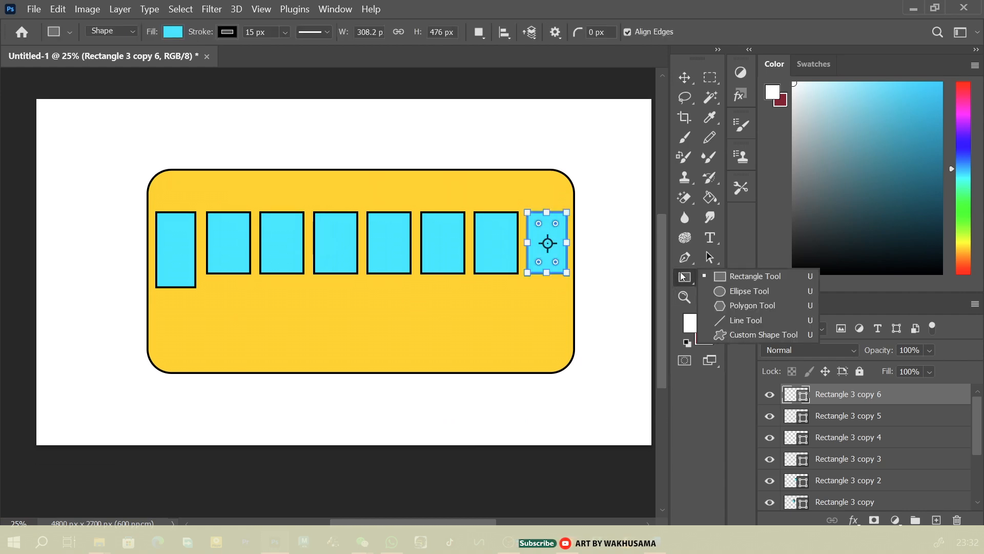
{"action": "left_click", "coordinate": [754, 292]}
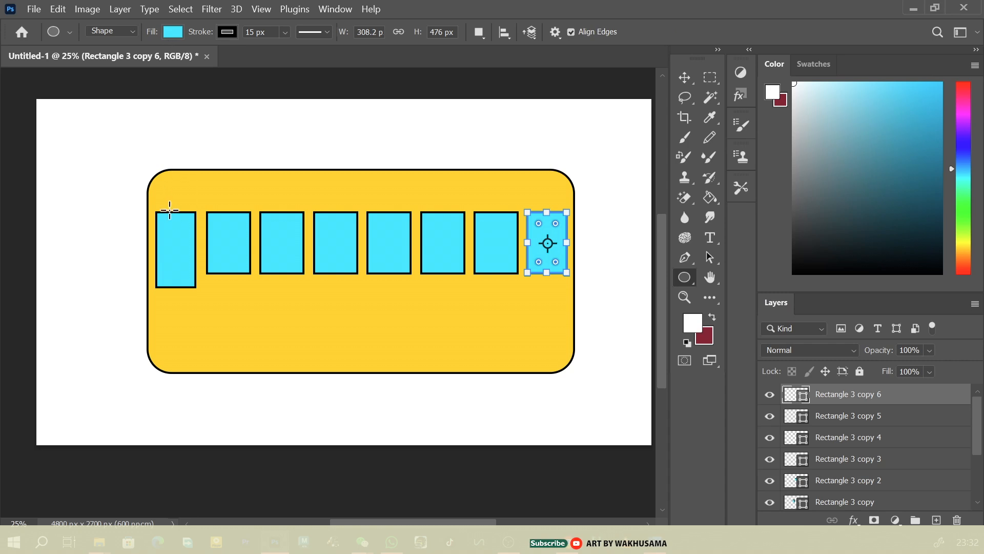
{"action": "left_click_drag", "start_coordinate": [179, 330], "coordinate": [258, 413]}
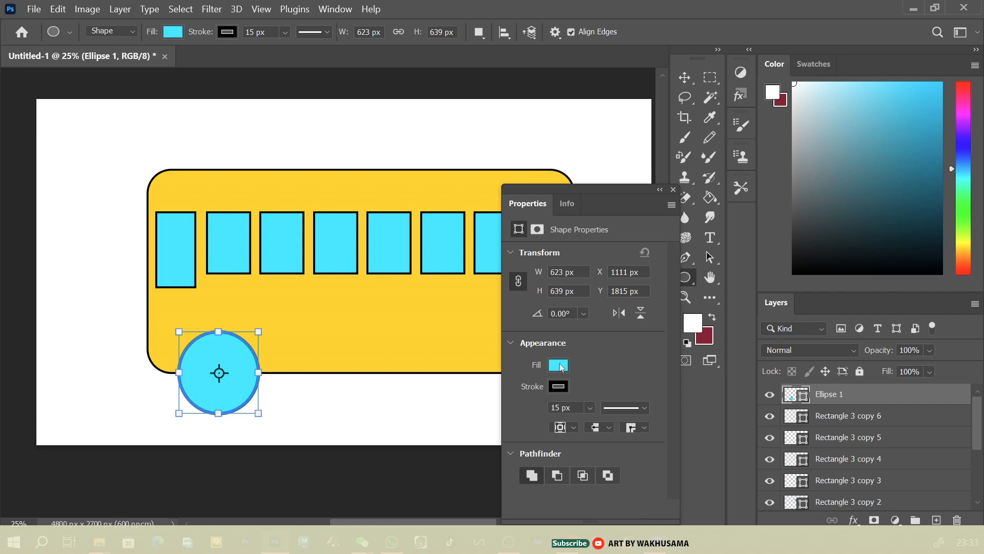
Change the wheel ellipse's fill colour to black
{"action": "left_click", "coordinate": [560, 366]}
{"action": "left_click", "coordinate": [548, 319]}
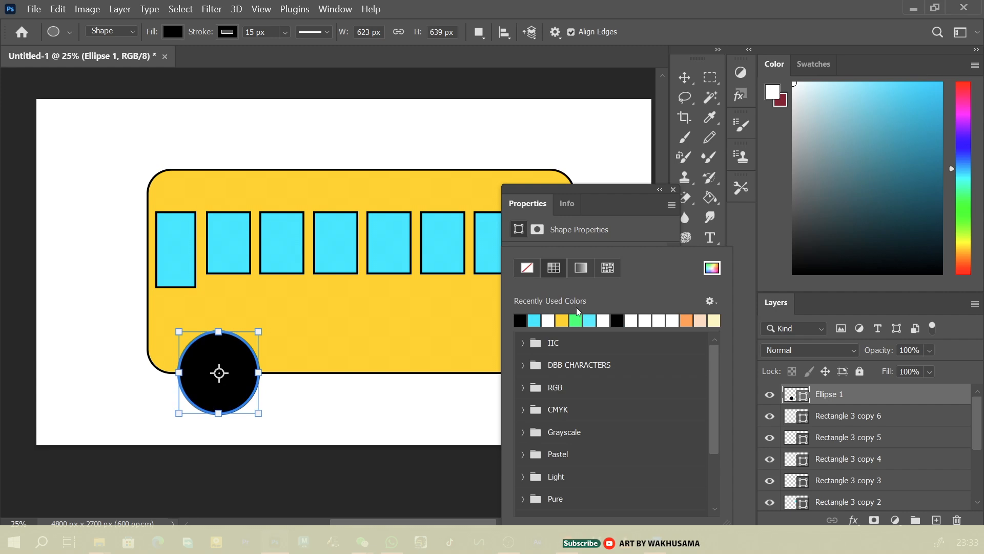
{"action": "left_click", "coordinate": [672, 190]}
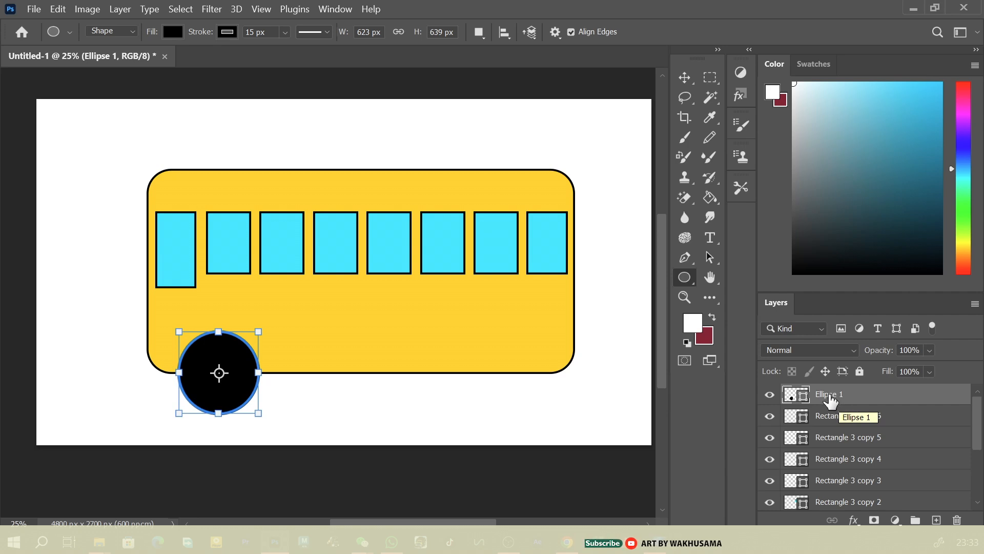
Duplicate the black wheel ellipse and scale the copy to about 56.30% around its centre
{"action": "key", "text": "ctrl+j"}
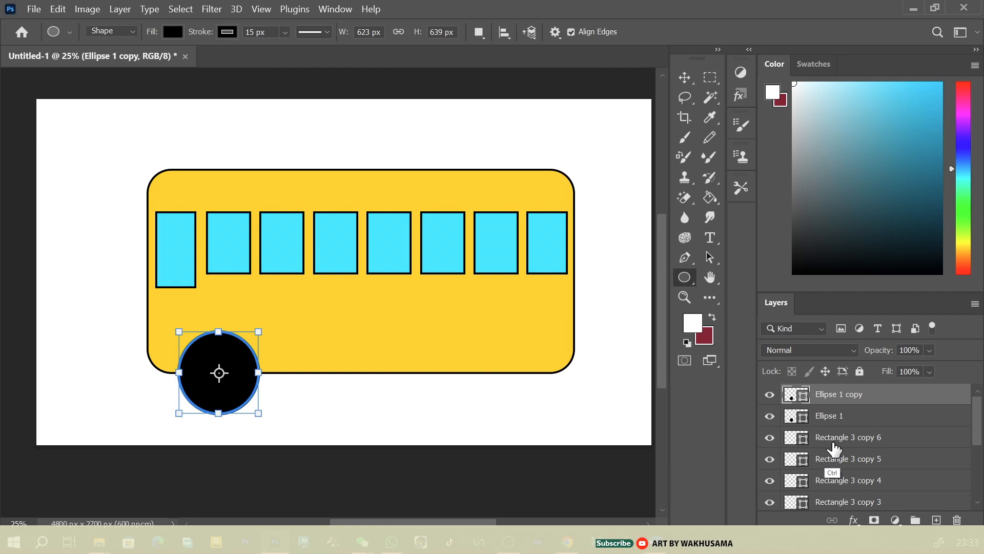
{"action": "key", "text": "ctrl+t"}
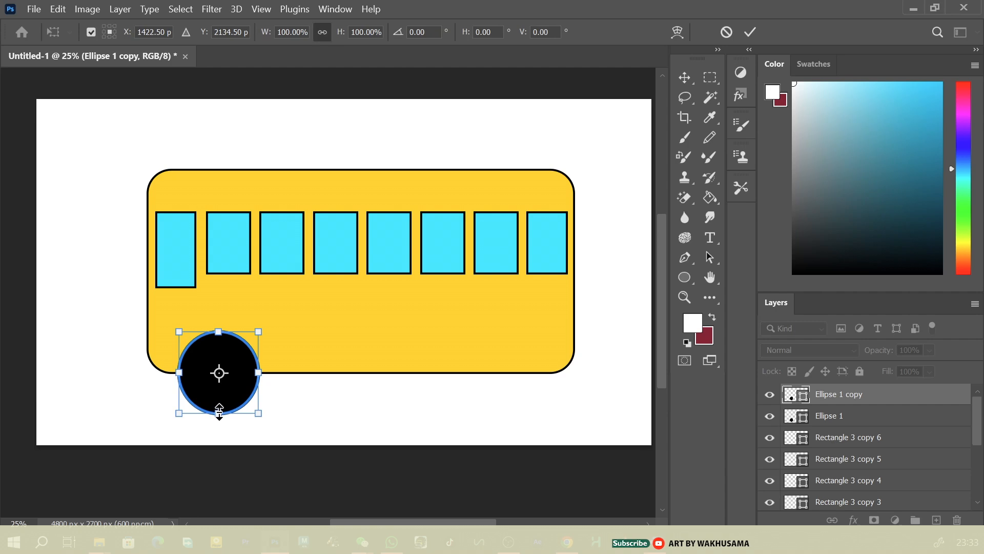
{"action": "left_click_drag", "start_coordinate": [219, 411], "coordinate": [219, 398]}
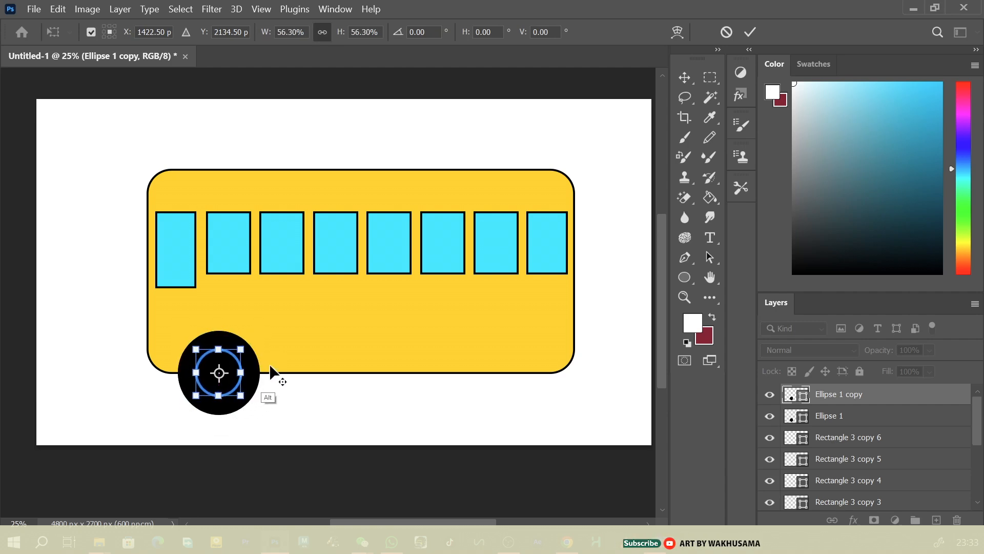
{"action": "left_click", "coordinate": [689, 278]}
Fill the smaller inner ellipse with white to form the wheel's hub
{"action": "left_click", "coordinate": [173, 32]}
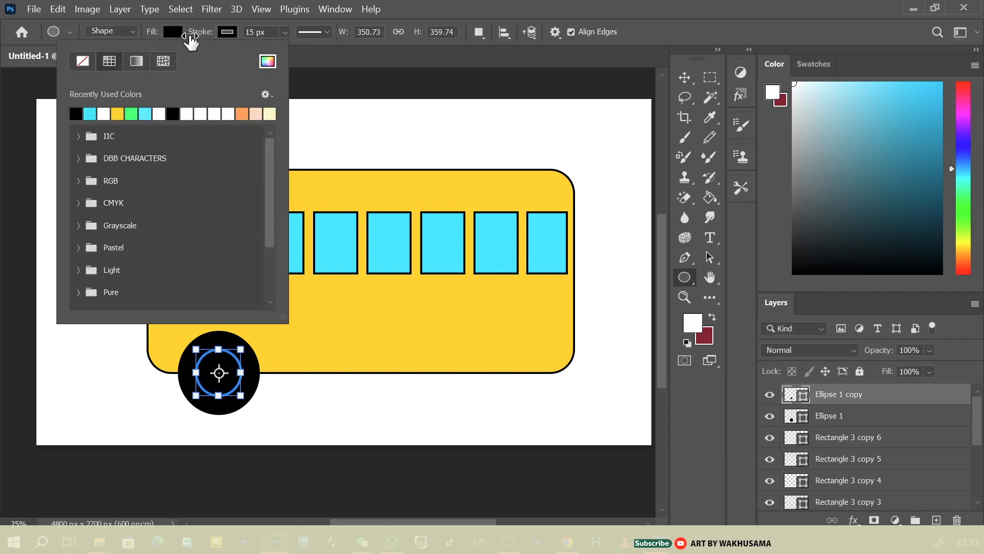
{"action": "left_click", "coordinate": [173, 113]}
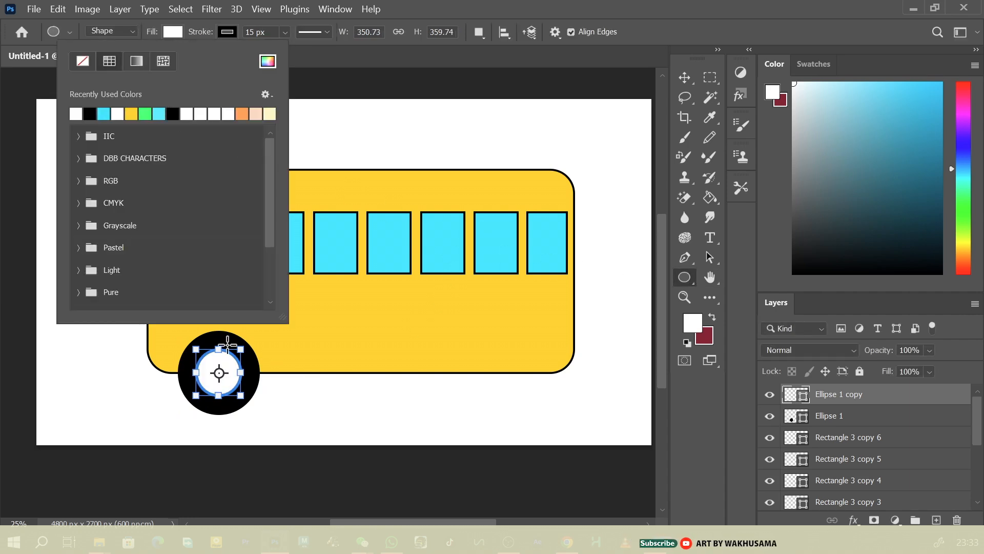
{"action": "left_click", "coordinate": [904, 395]}
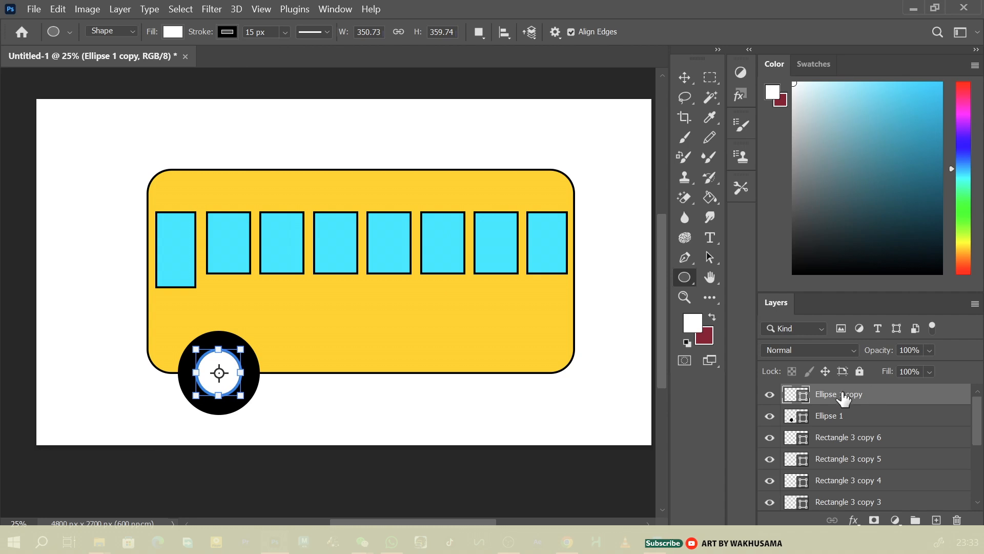
Select both ellipse layers, rasterize them and merge them into a single wheel layer
{"action": "key", "text": "shift"}
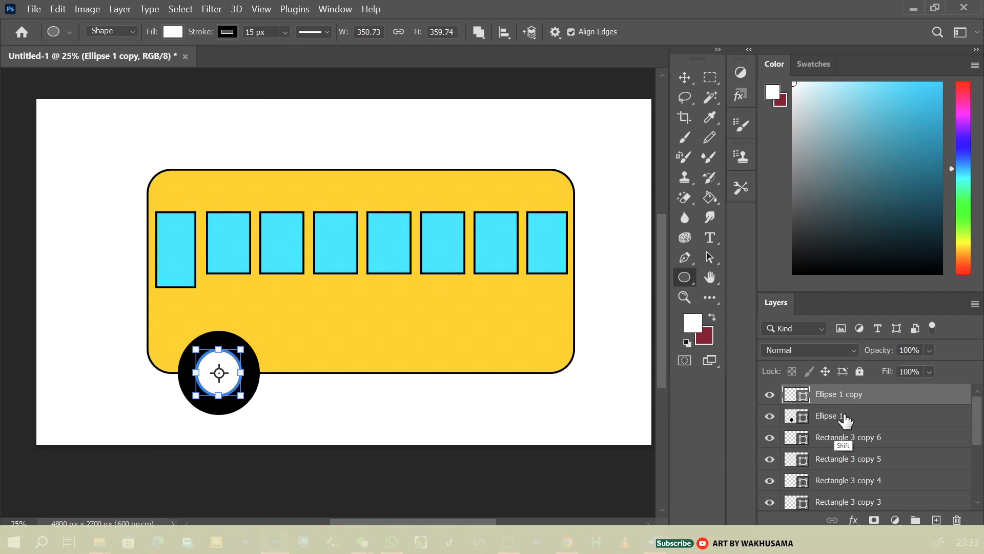
{"action": "left_click", "coordinate": [845, 418], "text": "shift"}
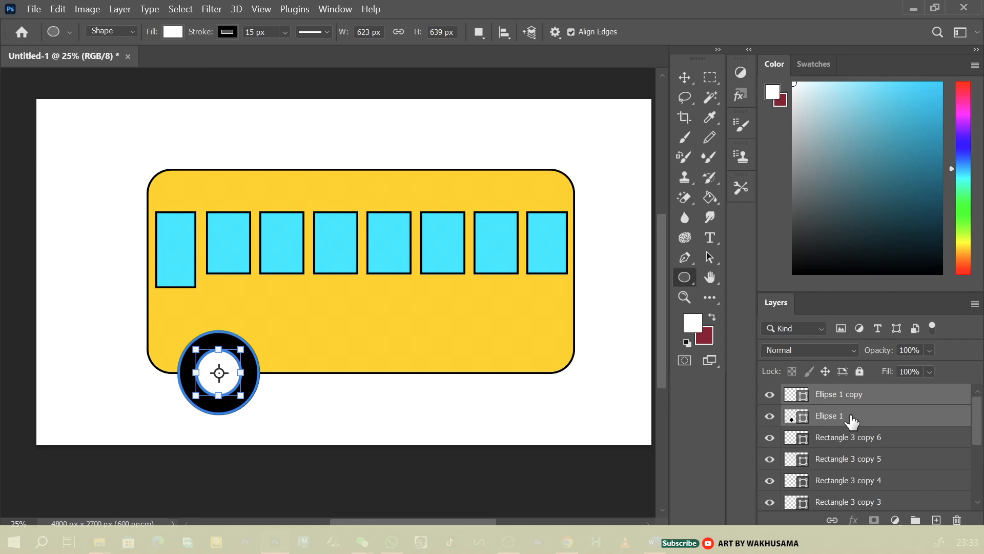
{"action": "right_click", "coordinate": [851, 419]}
{"action": "left_click", "coordinate": [789, 283]}
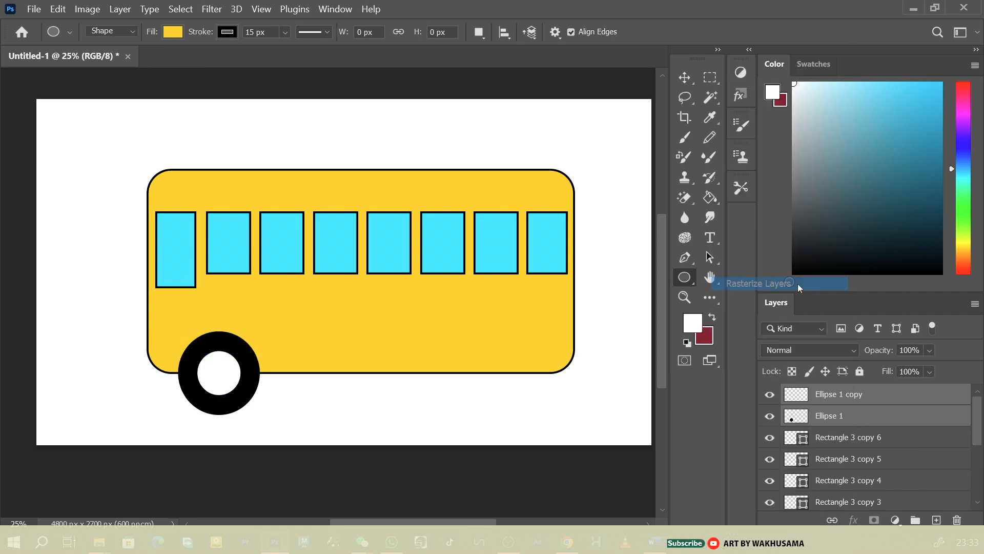
{"action": "right_click", "coordinate": [859, 401]}
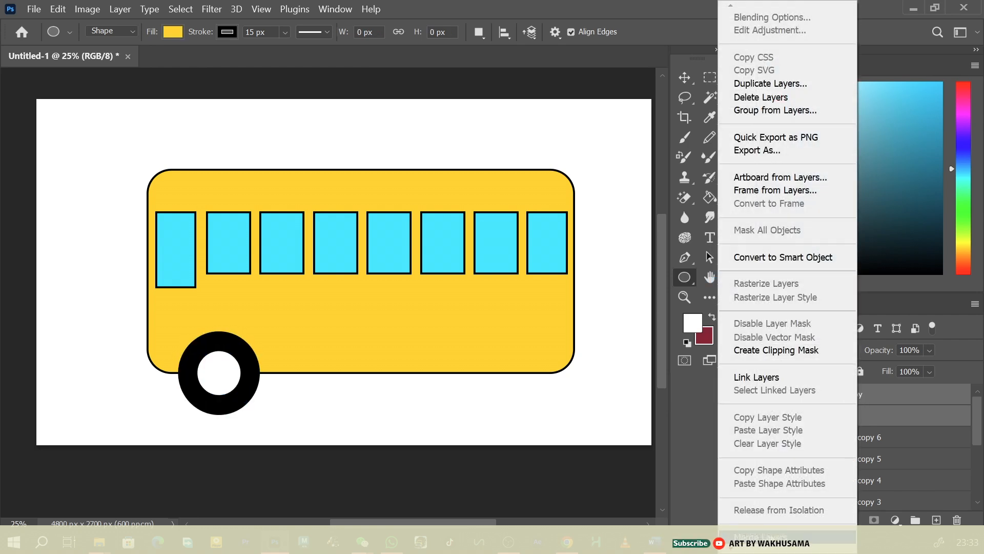
{"action": "left_click", "coordinate": [770, 522]}
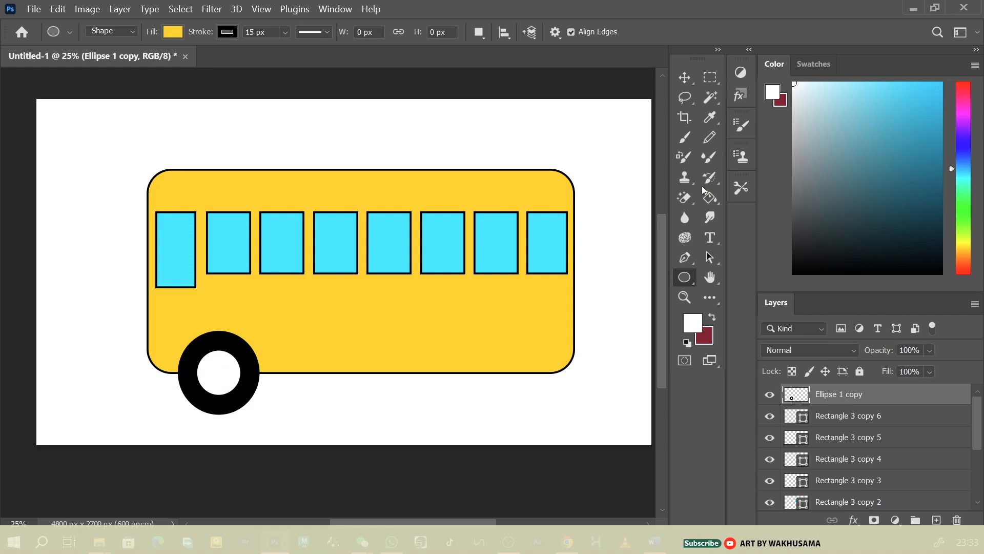
Move the merged wheel slightly right and up on the body, and rename its layer wheel1
{"action": "left_click", "coordinate": [683, 83]}
{"action": "left_click_drag", "start_coordinate": [233, 383], "coordinate": [262, 373]}
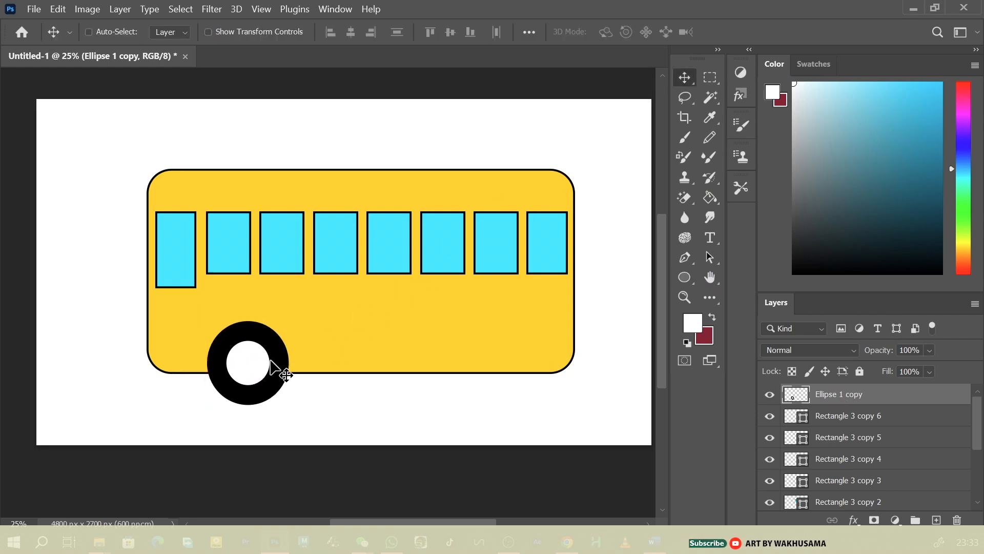
{"action": "double_click", "coordinate": [839, 394]}
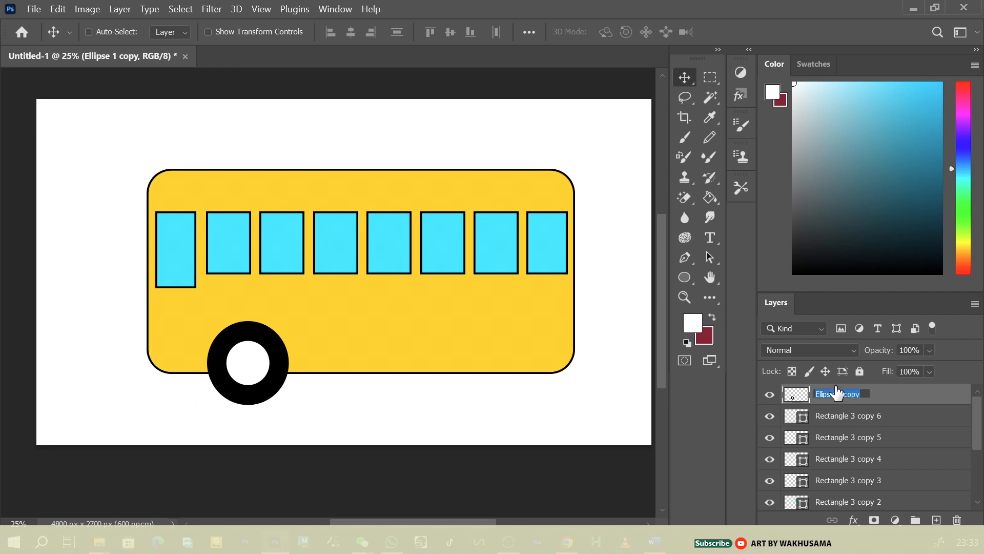
{"action": "type", "text": "wheel"}
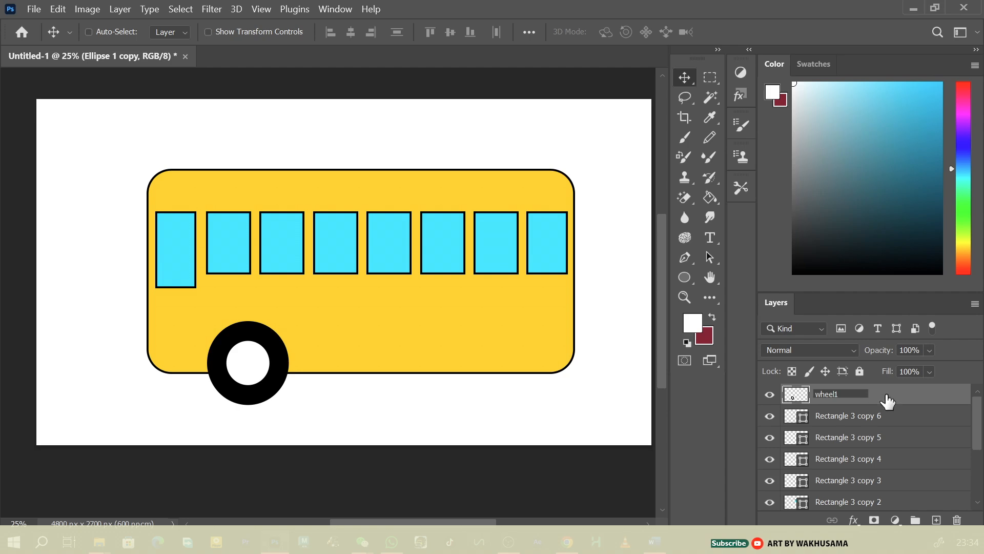
{"action": "type", "text": "1"}
{"action": "key", "text": "Return"}
Duplicate the wheel1 layer and move the copy horizontally to the right end of the bus, level with the first wheel
{"action": "key", "text": "ctrl"}
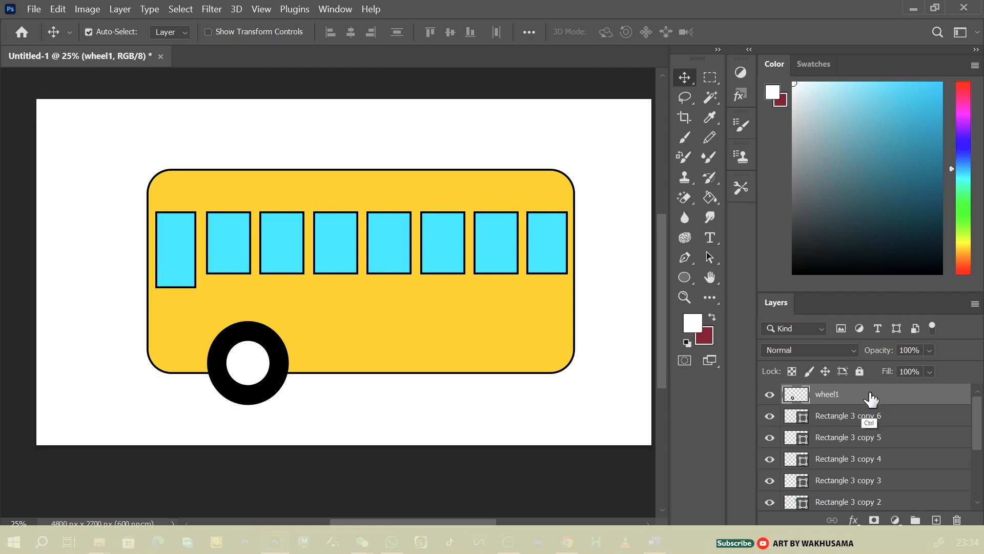
{"action": "key", "text": "ctrl+j"}
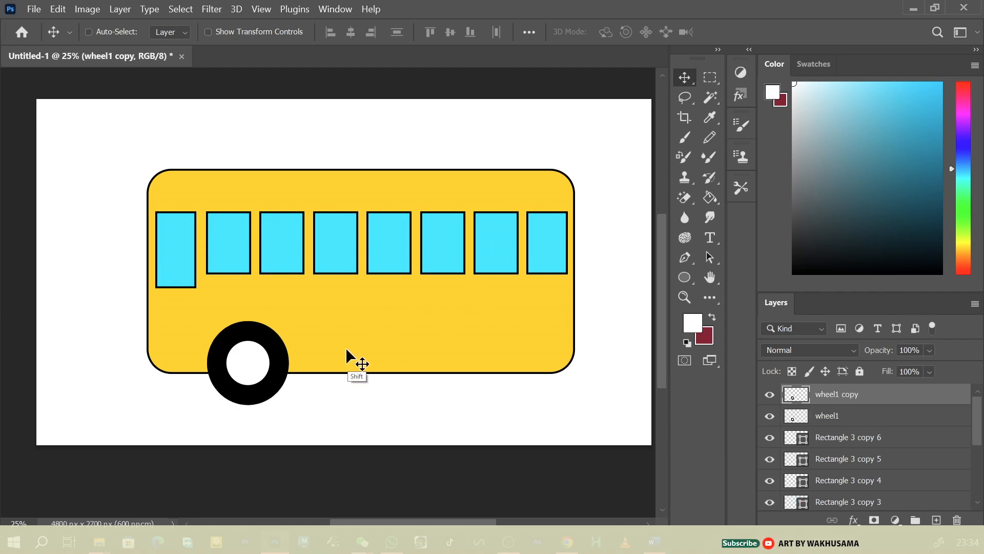
{"action": "left_click_drag", "start_coordinate": [287, 379], "coordinate": [501, 377]}
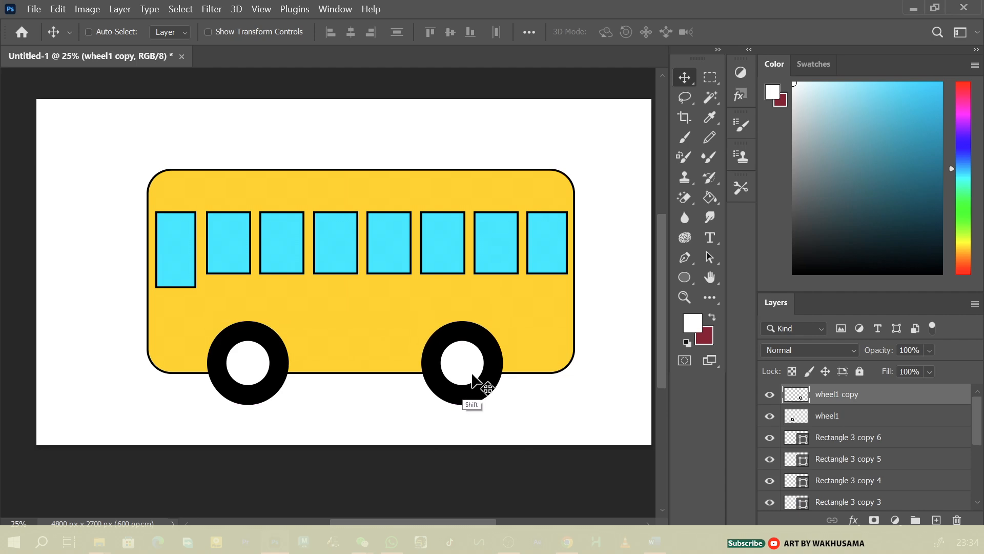
Select all the body and window shape layers from Rectangle 3 copy 6 down to Rectangle 1, rasterize them and merge them into one layer
{"action": "left_click", "coordinate": [852, 436]}
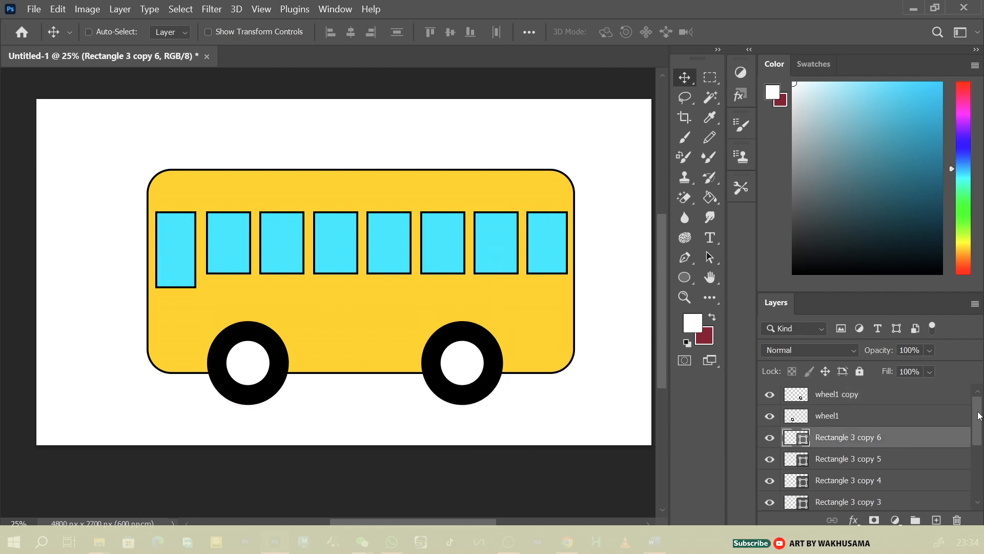
{"action": "left_click_drag", "start_coordinate": [978, 415], "coordinate": [978, 471]}
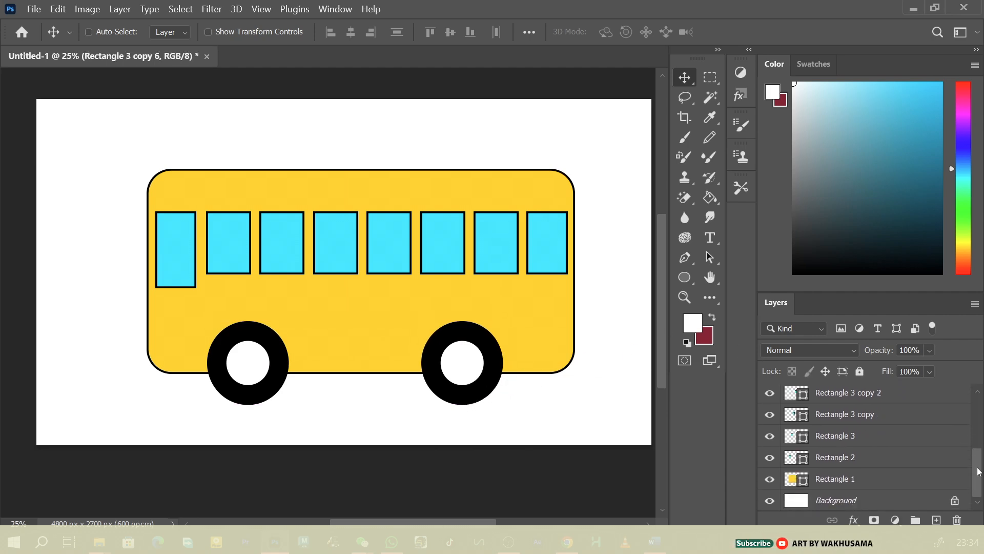
{"action": "left_click", "coordinate": [866, 478], "text": "shift"}
{"action": "right_click", "coordinate": [867, 478]}
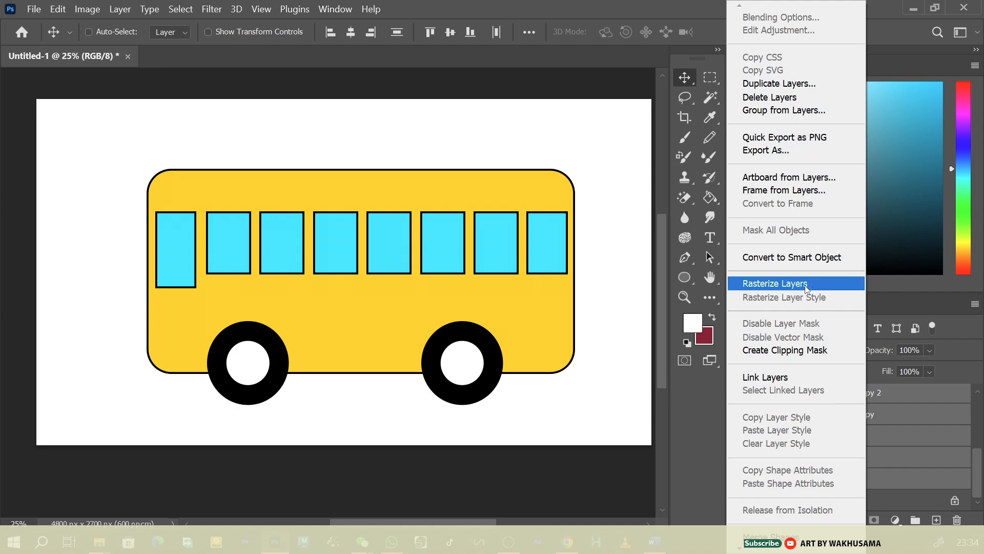
{"action": "left_click", "coordinate": [775, 283]}
{"action": "right_click", "coordinate": [855, 481]}
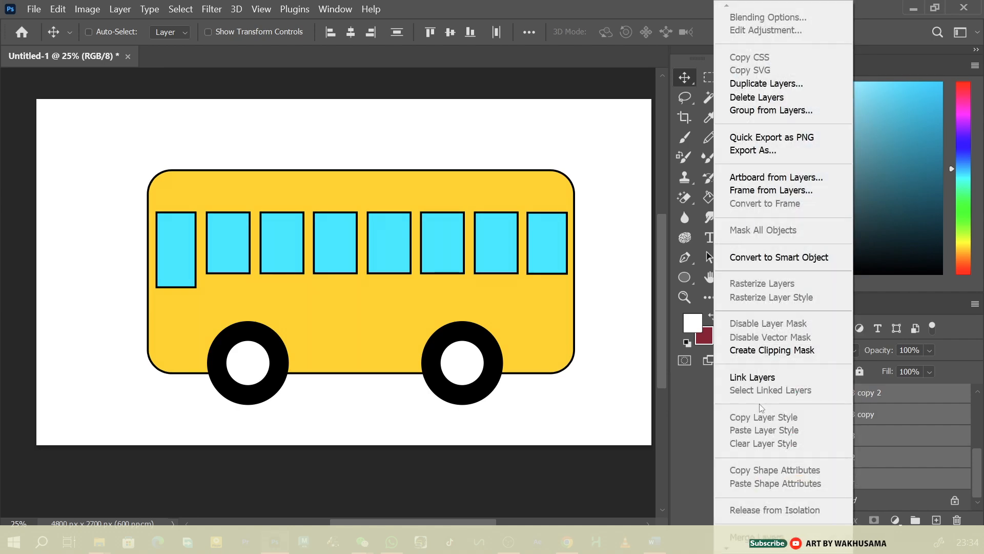
{"action": "left_click", "coordinate": [757, 536]}
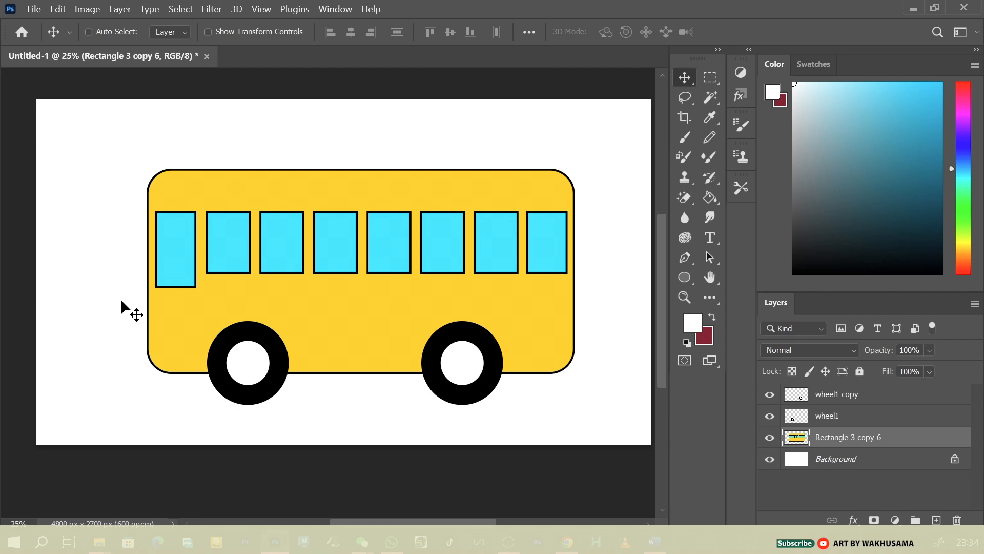
{"action": "left_click", "coordinate": [832, 416]}
{"action": "left_click", "coordinate": [840, 397]}
{"action": "left_click", "coordinate": [836, 415]}
{"action": "left_click", "coordinate": [837, 398]}
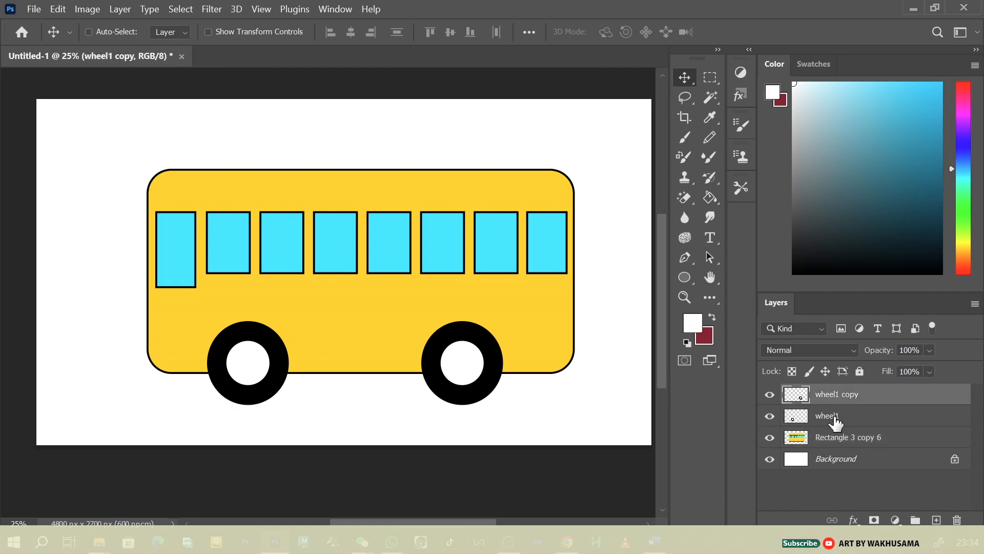
{"action": "left_click", "coordinate": [836, 414]}
Merge both wheel layers with the bus body layer into a single layer, and move the whole bus slightly left and up on the canvas
{"action": "left_click", "coordinate": [842, 399]}
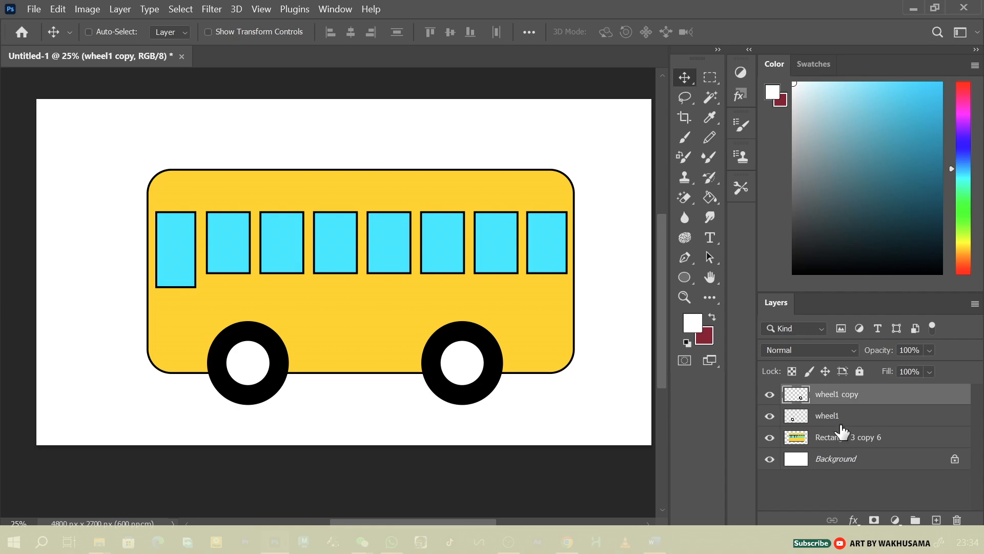
{"action": "left_click", "coordinate": [865, 438], "text": "shift"}
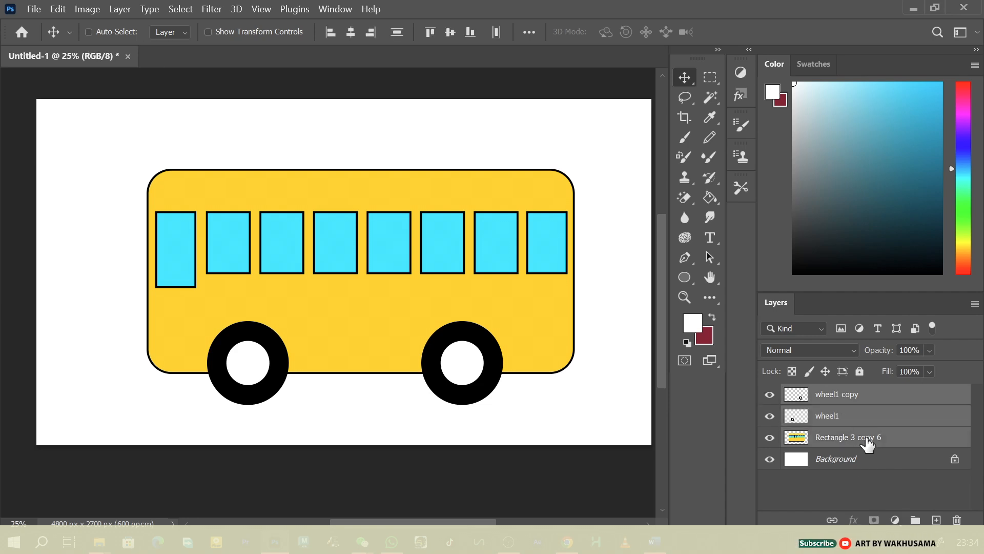
{"action": "right_click", "coordinate": [866, 439]}
{"action": "left_click", "coordinate": [792, 537]}
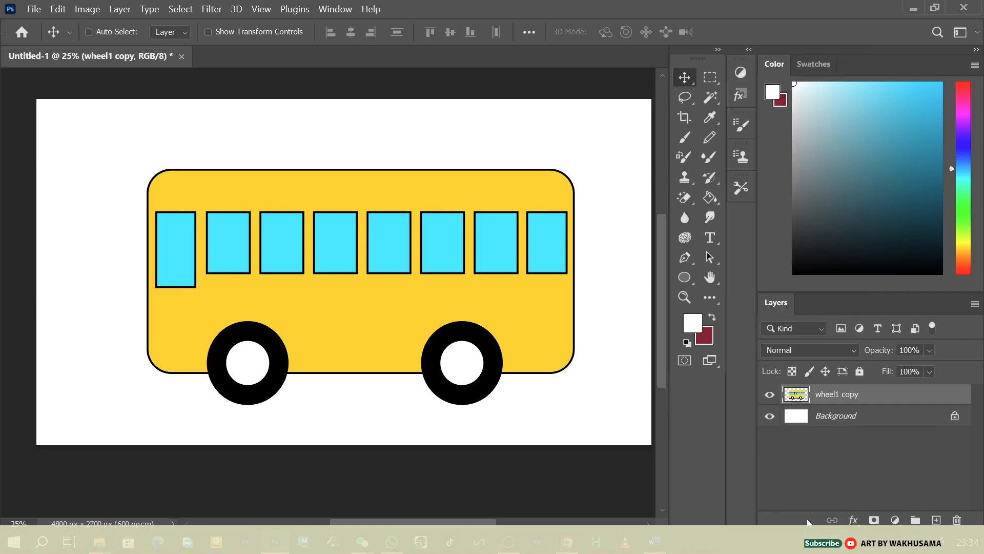
{"action": "mouse_move", "coordinate": [521, 341]}
{"action": "left_mouse_down"}
{"action": "mouse_move", "coordinate": [355, 329]}
{"action": "mouse_move", "coordinate": [576, 325]}
{"action": "mouse_move", "coordinate": [517, 332]}
{"action": "mouse_move", "coordinate": [533, 338]}
{"action": "left_mouse_up"}
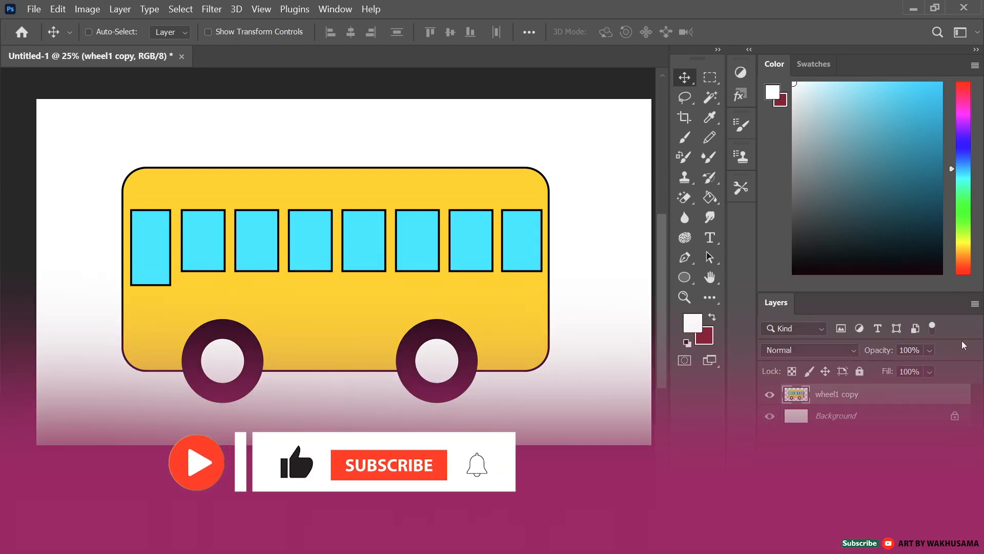
{"action": "left_click_drag", "start_coordinate": [660, 302], "coordinate": [661, 316]}
{"action": "mouse_move", "coordinate": [410, 505]}
{"action": "left_mouse_down"}
{"action": "mouse_move", "coordinate": [448, 505]}
{"action": "mouse_move", "coordinate": [409, 505]}
{"action": "left_mouse_up"}
{"action": "left_click_drag", "start_coordinate": [662, 370], "coordinate": [660, 346]}
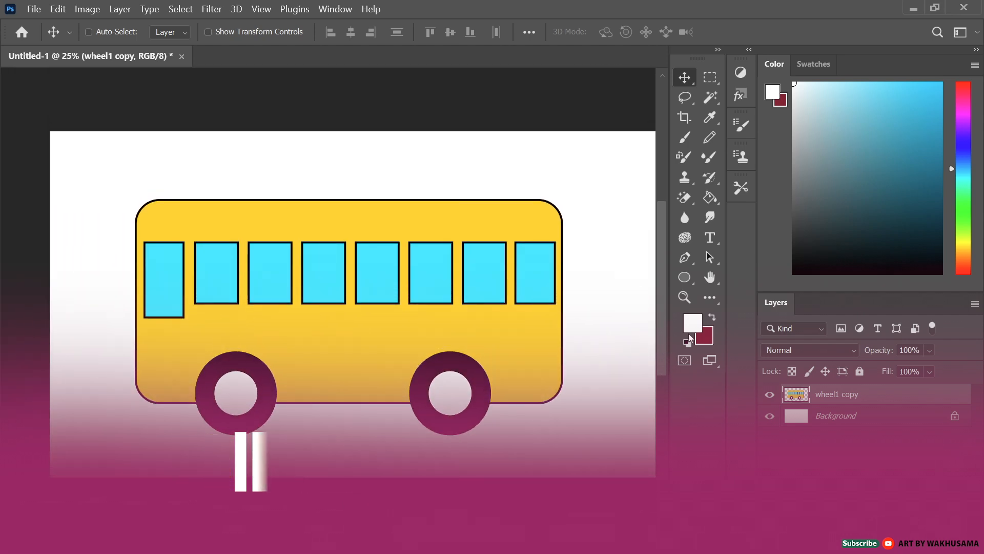